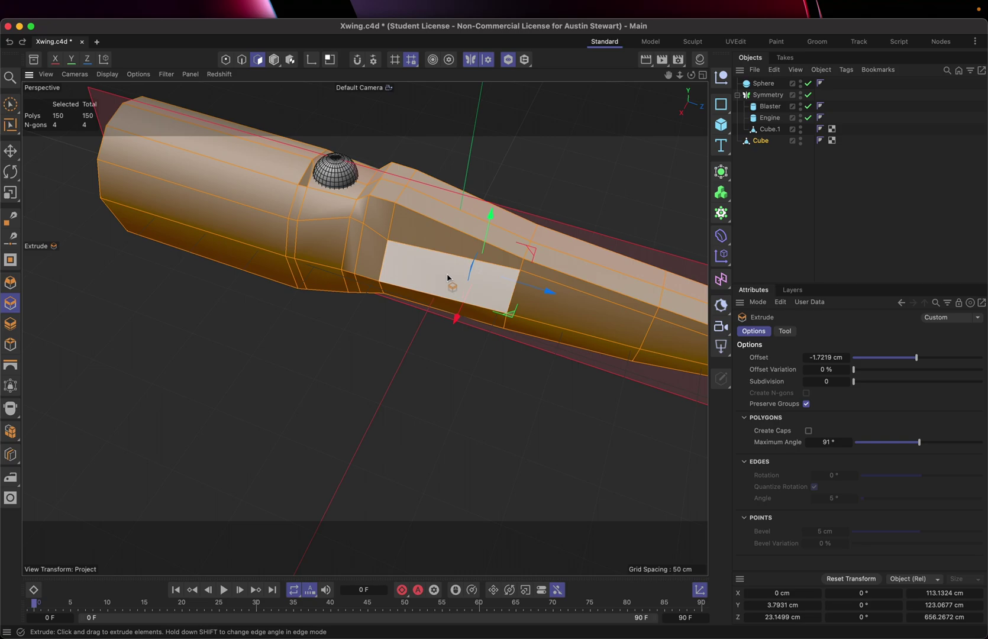
# Switch to Google Chrome and examine the cockpit canopy's window frames in the X-wing reference photo.
pyautogui.press('super+Tab')
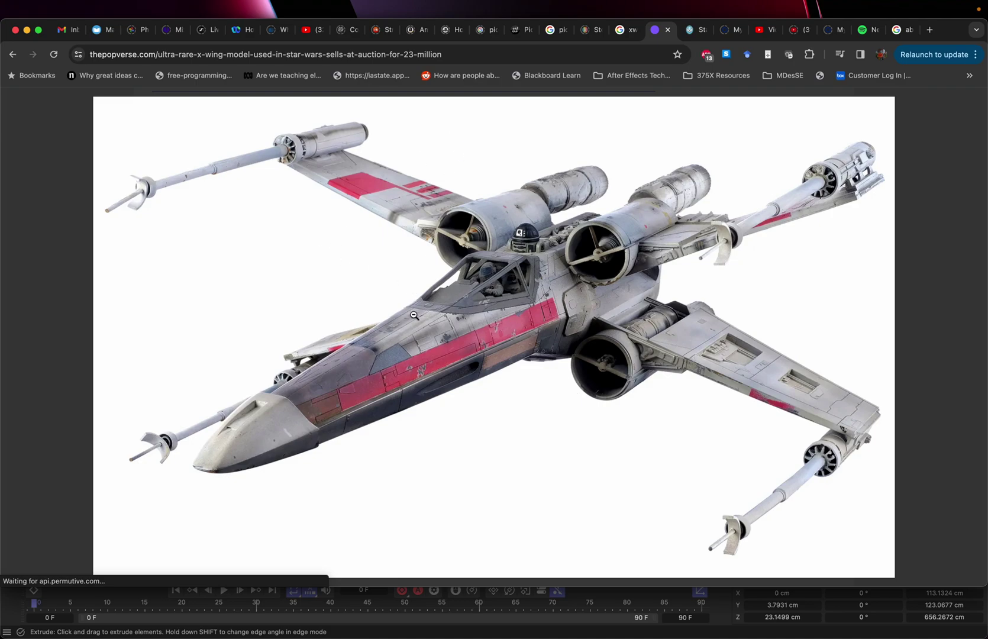
pyautogui.keyDown('ctrl'); pyautogui.scroll(5, 467, 294); pyautogui.keyUp('ctrl')
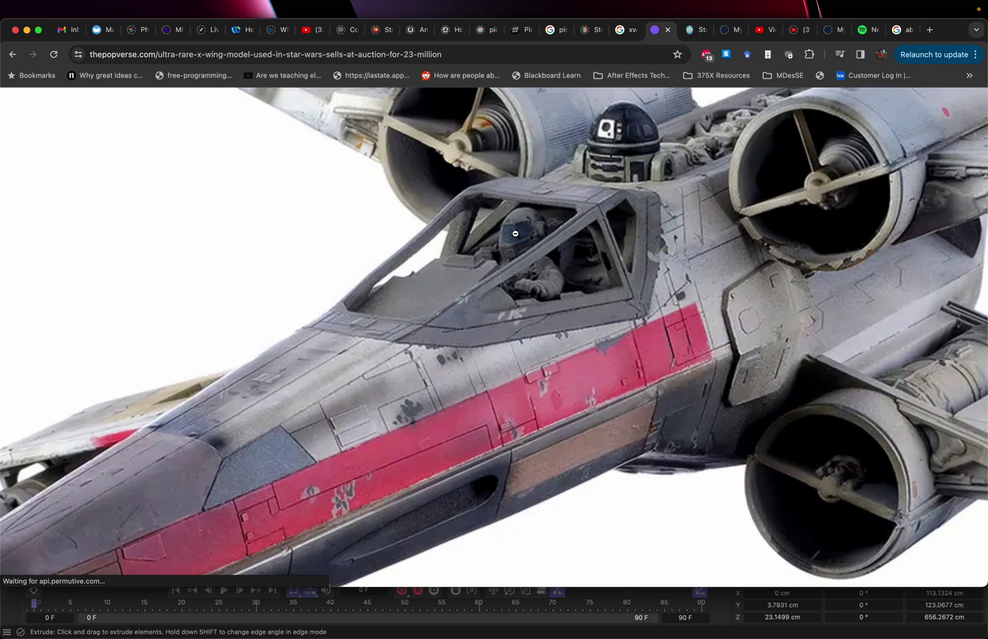
pyautogui.click(462, 324)
pyautogui.click(462, 324)
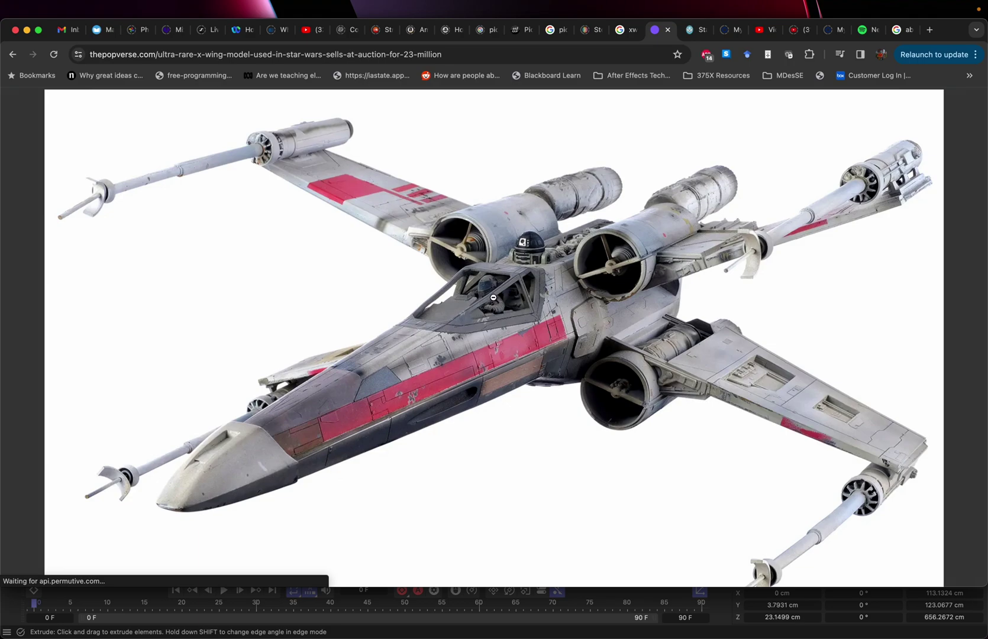
pyautogui.press('super+Tab')
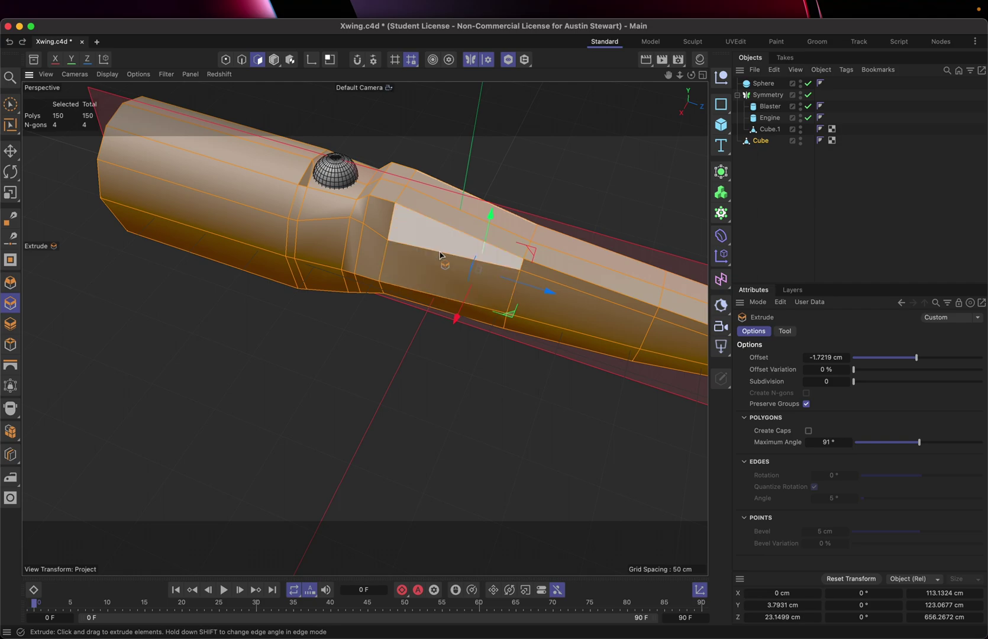
# Back in Cinema 4D, try to inset the canopy's top and side faces together about 3.76 cm and extrude them inward about 1.42 cm.
pyautogui.scroll(6, 439, 255)
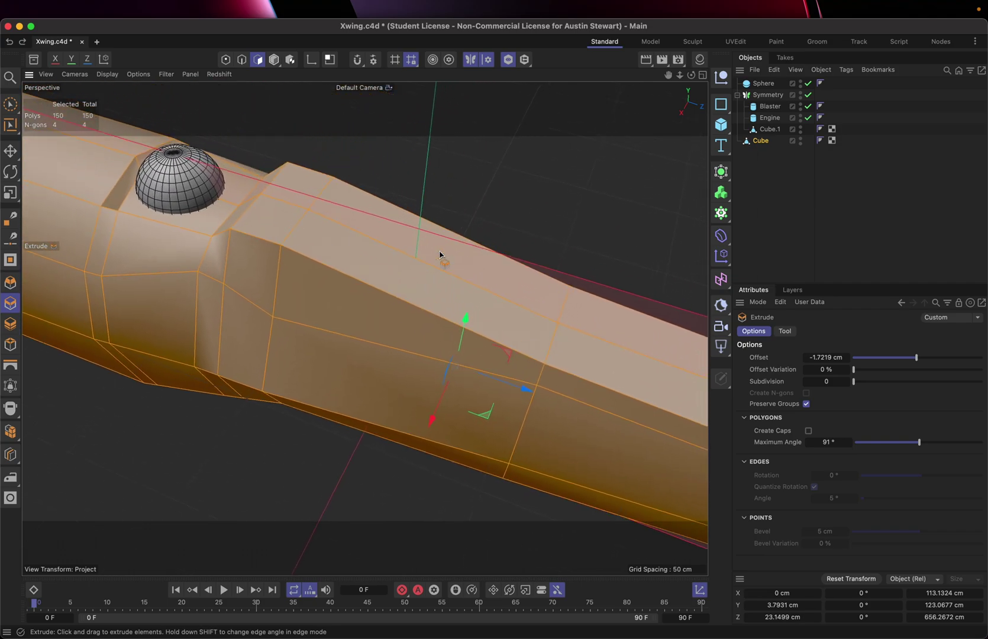
pyautogui.keyDown('alt'); pyautogui.moveTo(440, 254); pyautogui.dragTo(379, 221); pyautogui.keyUp('alt')
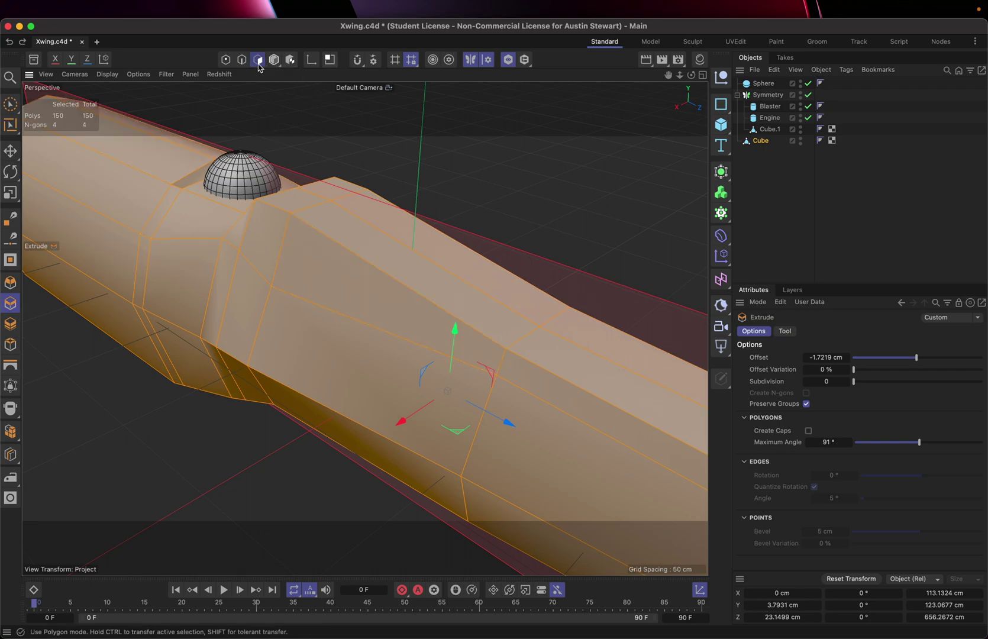
pyautogui.press('9')
pyautogui.click(402, 258)
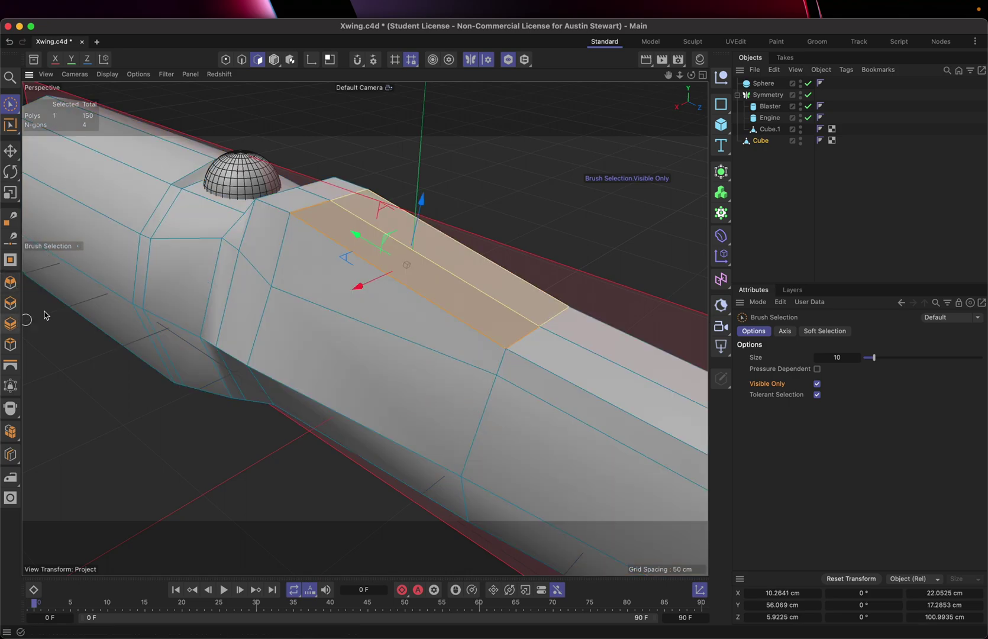
pyautogui.keyDown('shift'); pyautogui.click(324, 262); pyautogui.keyUp('shift')
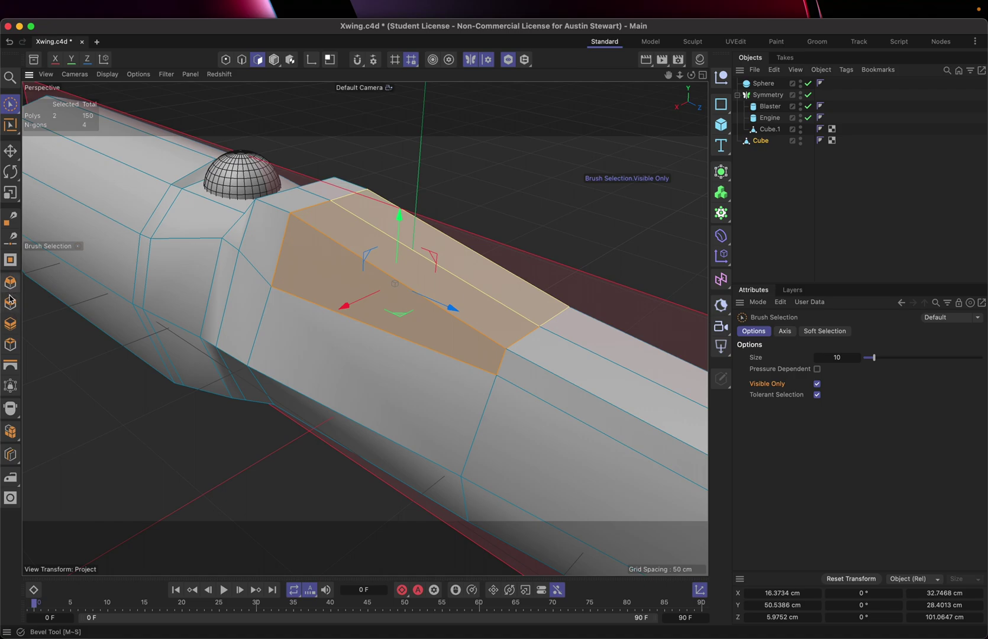
pyautogui.click(10, 346)
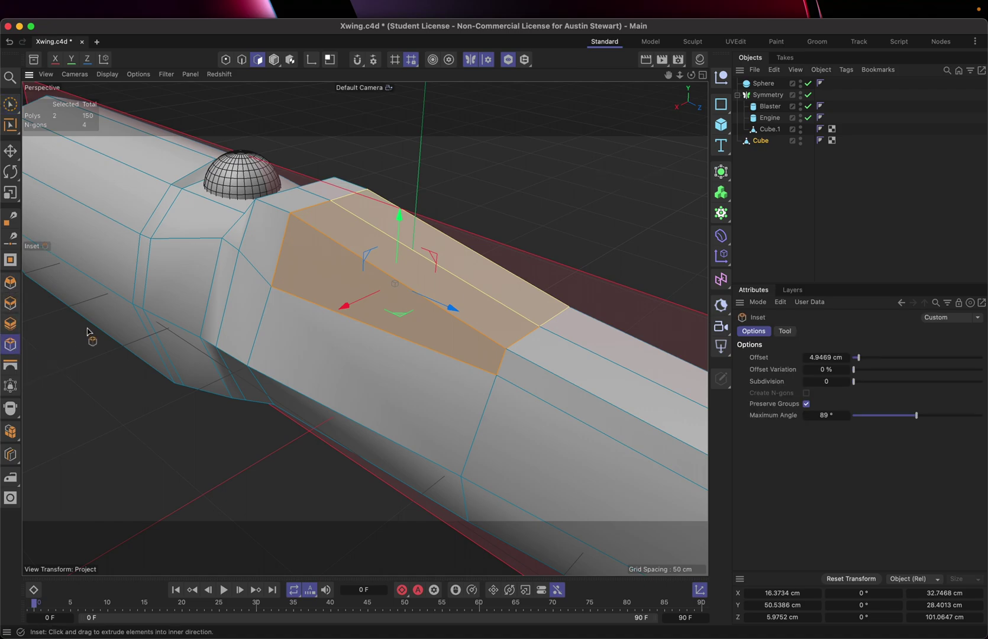
pyautogui.moveTo(494, 171); pyautogui.dragTo(473, 173)
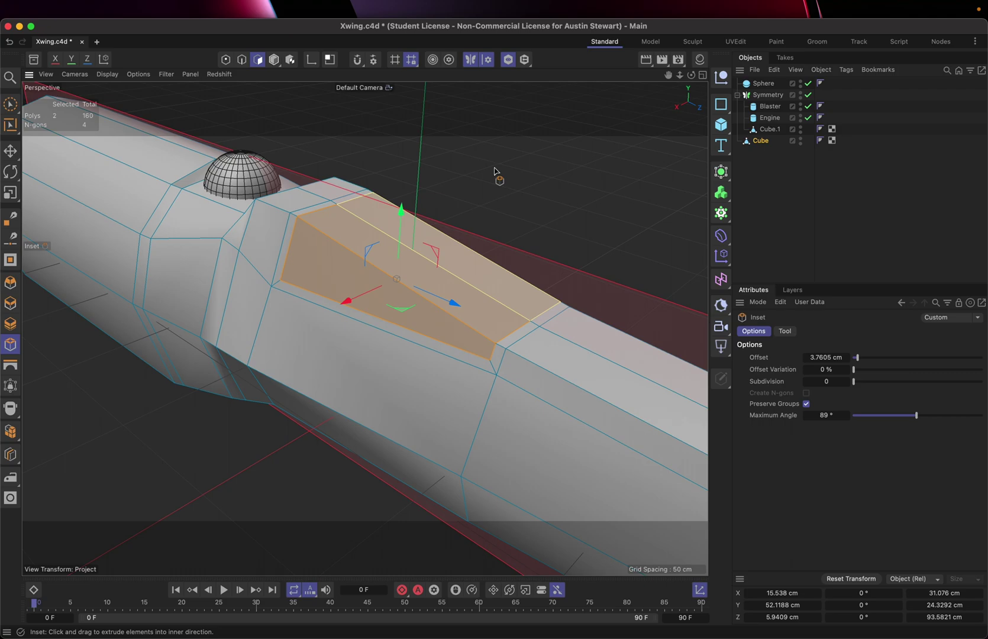
pyautogui.press('d')
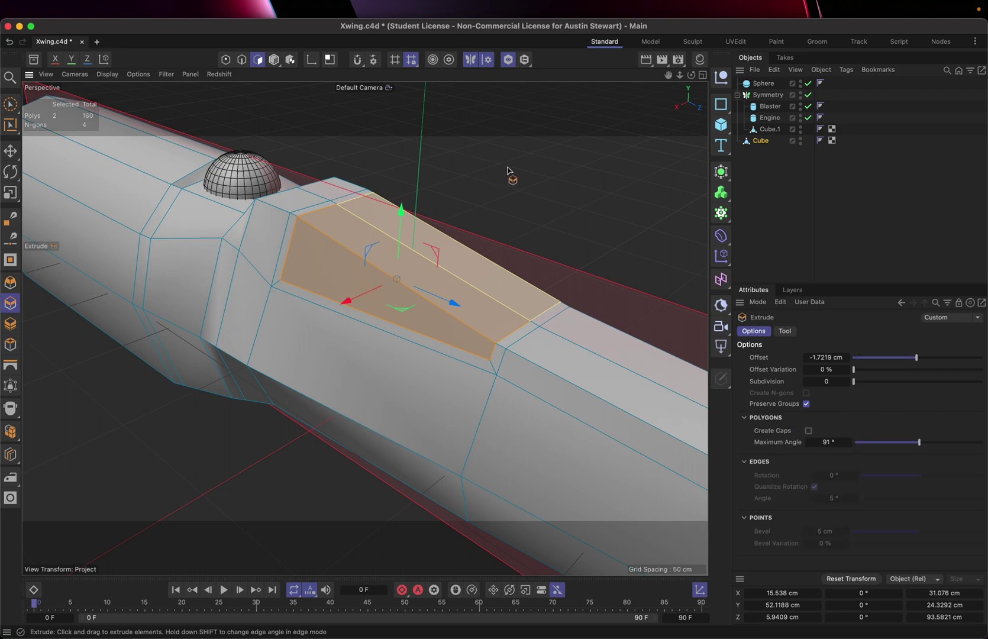
pyautogui.moveTo(507, 171)
pyautogui.mouseDown()
pyautogui.moveTo(379, 175)
pyautogui.moveTo(508, 170)
pyautogui.mouseUp()
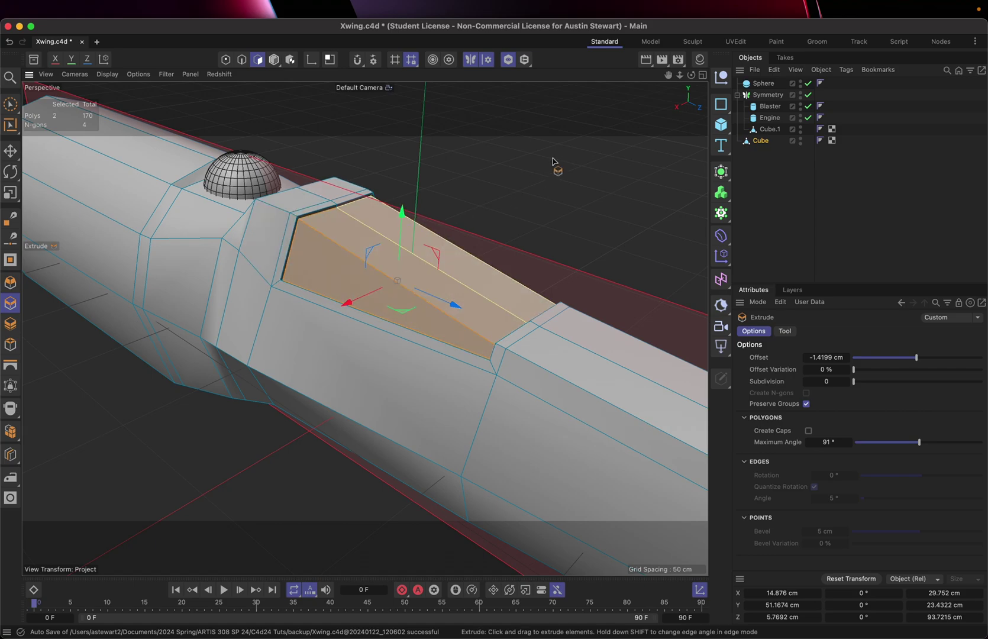
pyautogui.press('super+z')
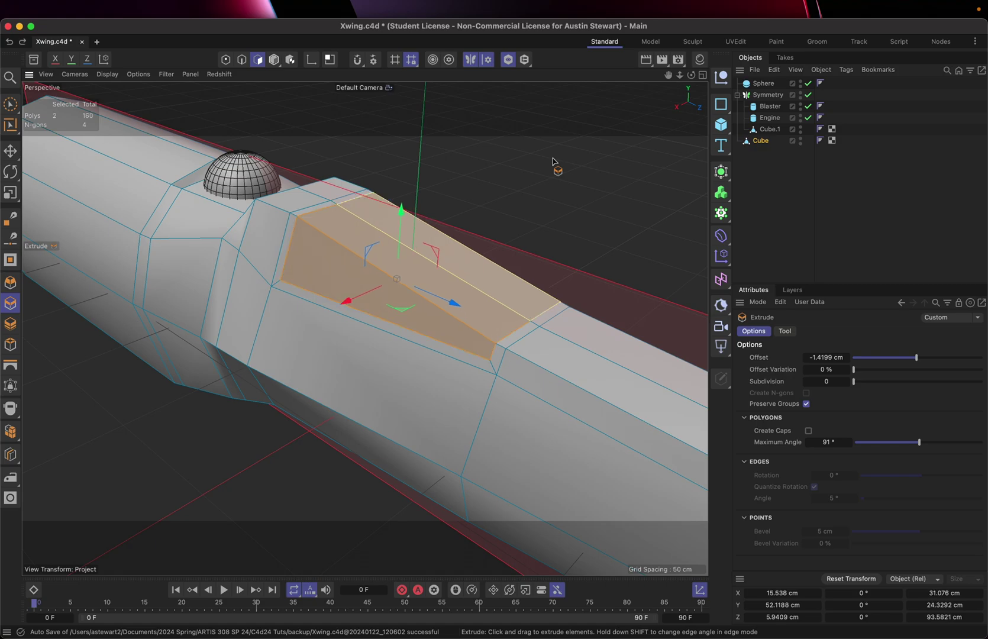
pyautogui.press('super+z')
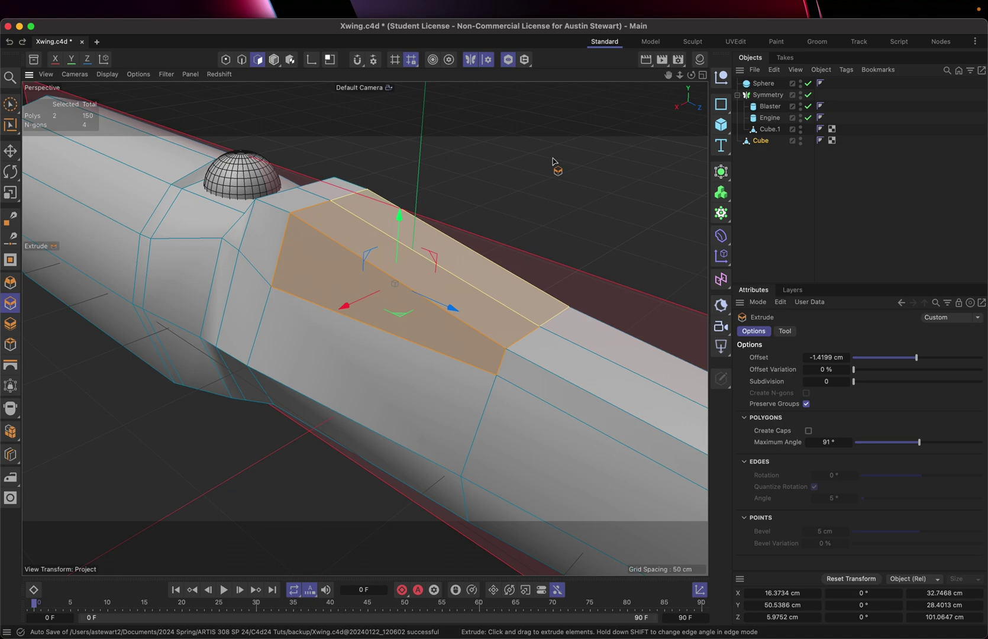
# Select only the canopy's side face and inset it about 2.43 cm to form the side window frame.
pyautogui.press('i')
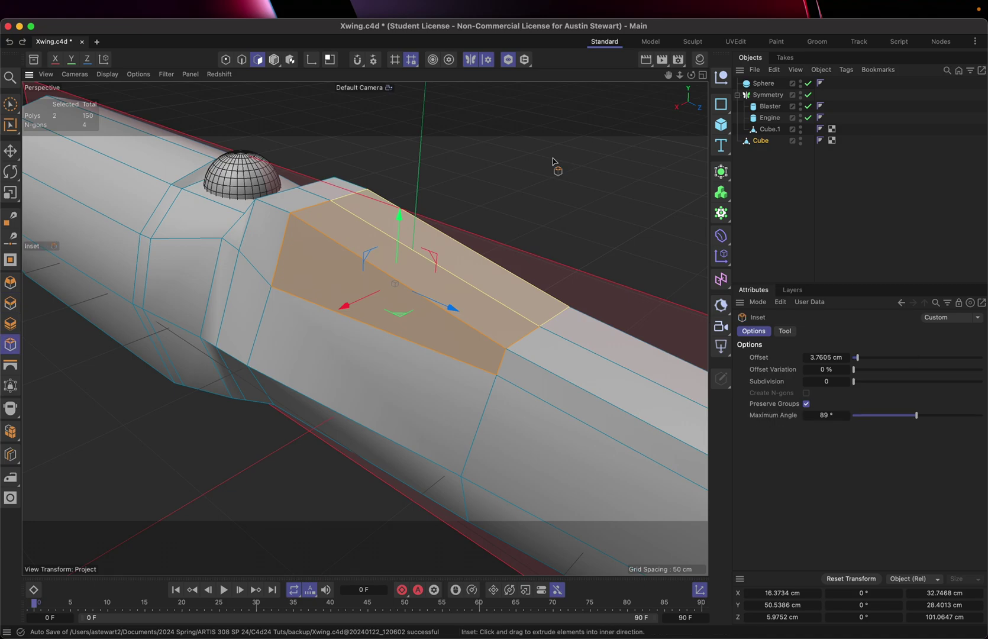
pyautogui.press('9')
pyautogui.click(354, 279)
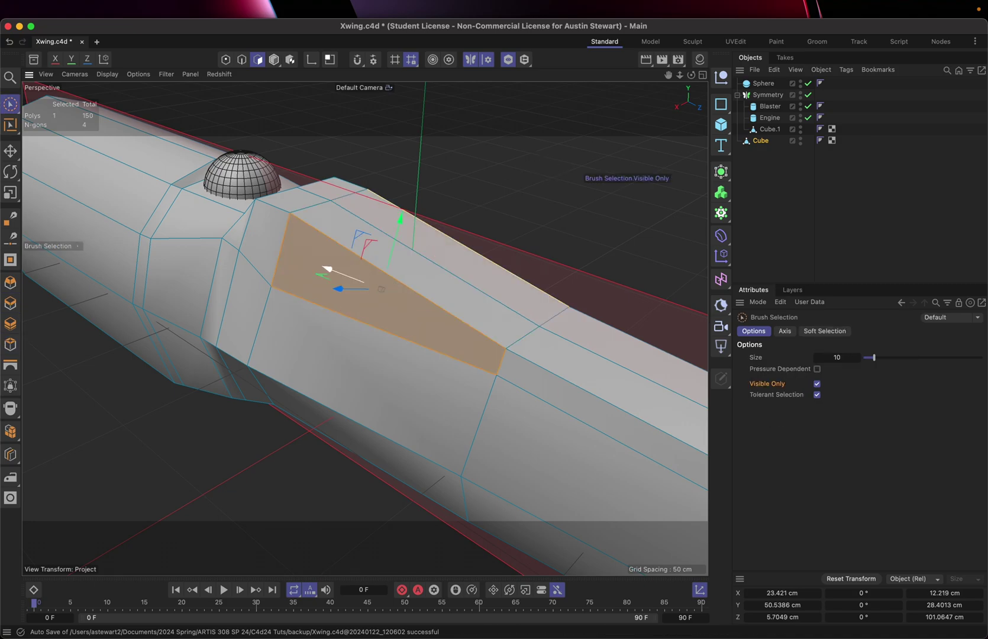
pyautogui.press('i')
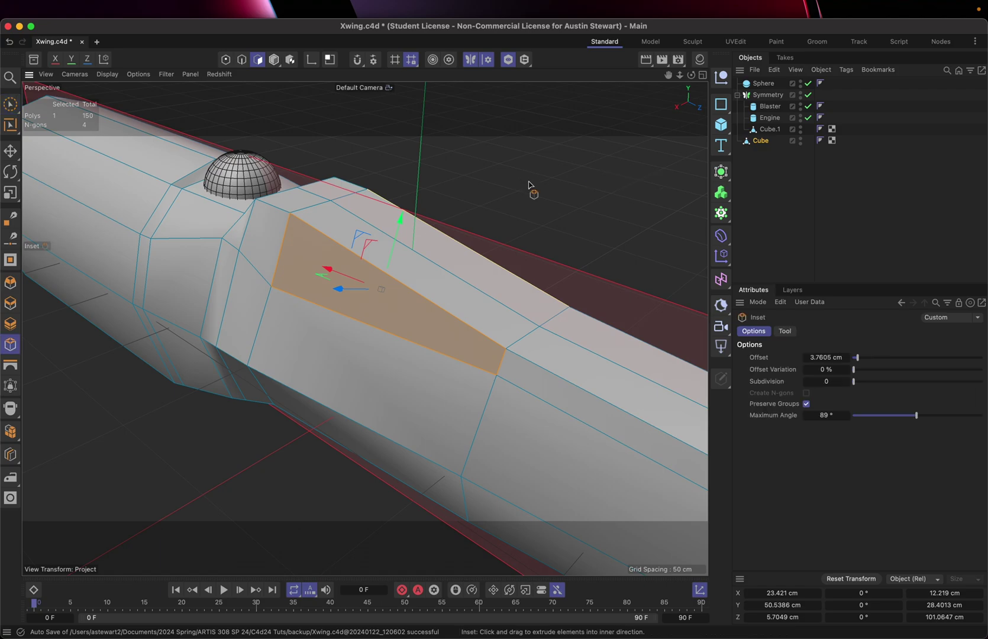
pyautogui.moveTo(514, 185)
pyautogui.mouseDown()
pyautogui.moveTo(546, 185)
pyautogui.moveTo(510, 180)
pyautogui.moveTo(441, 271)
pyautogui.mouseUp()
# Select both top canopy faces and inset them together about 2.97 cm to form the top window frame.
pyautogui.press('space')
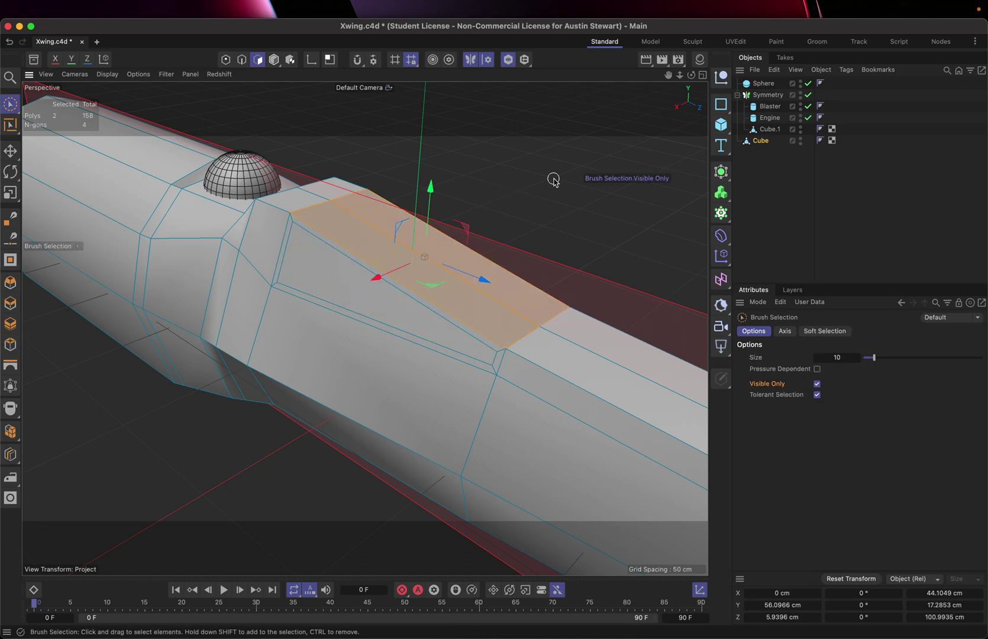
pyautogui.press('space')
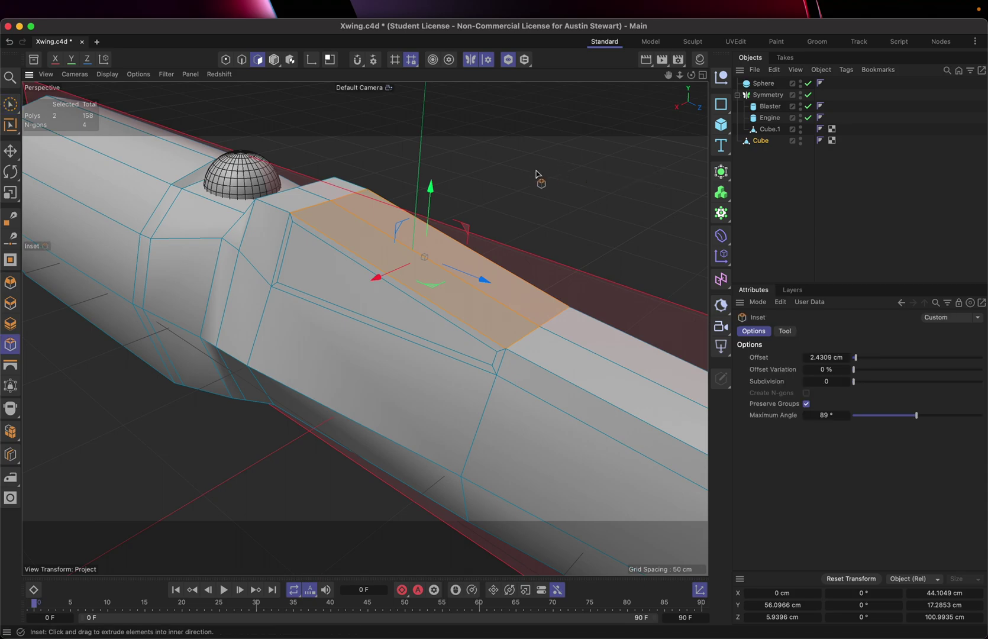
pyautogui.moveTo(535, 176); pyautogui.dragTo(559, 176)
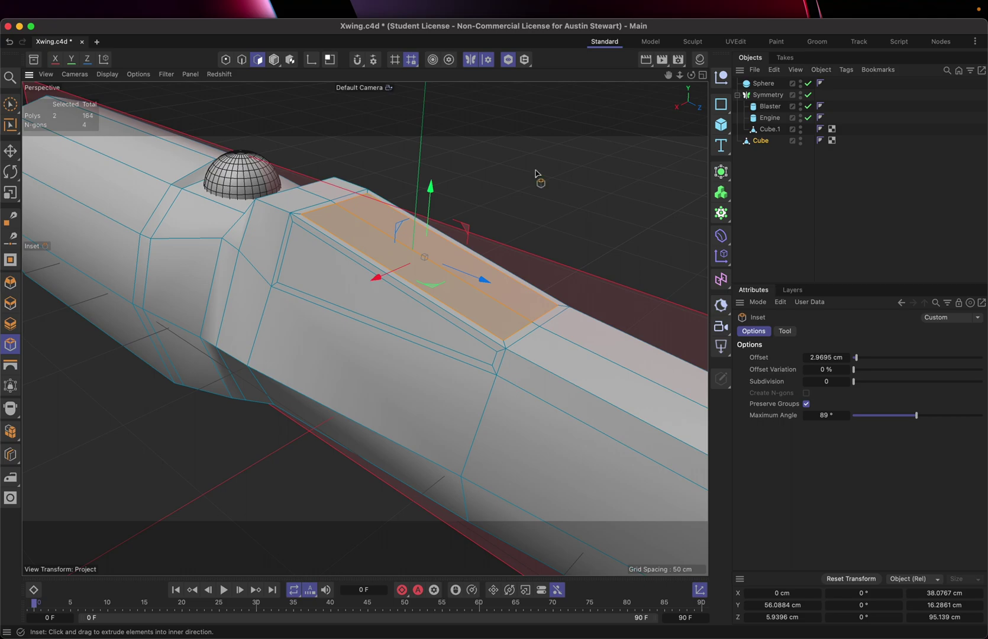
# Extrude the inset top canopy faces inward with an offset of about -1.97 cm to recess the top window.
pyautogui.keyDown('alt'); pyautogui.moveTo(327, 316); pyautogui.dragTo(275, 305); pyautogui.keyUp('alt')
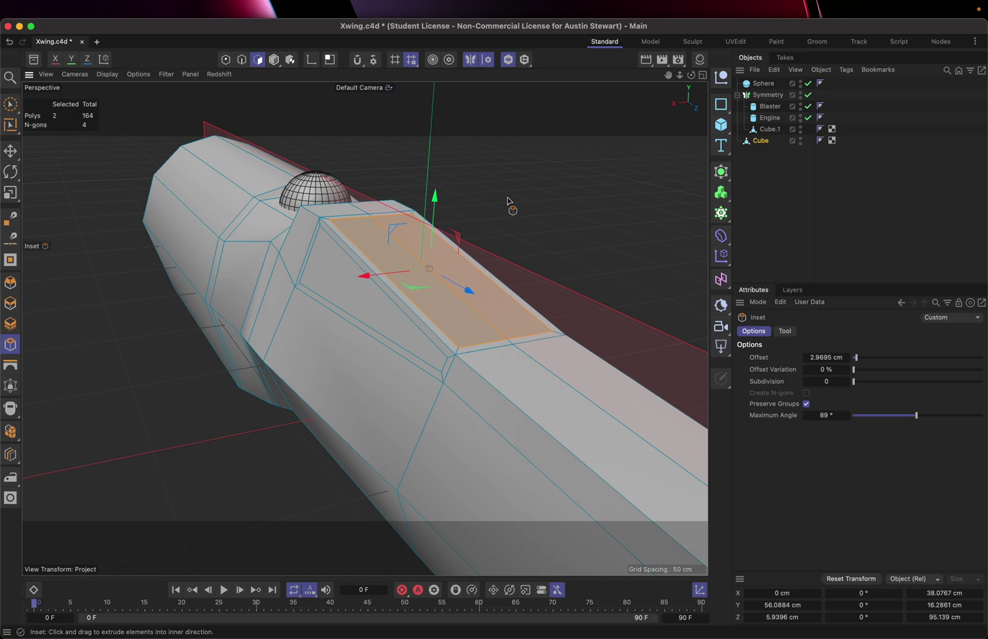
pyautogui.press('d')
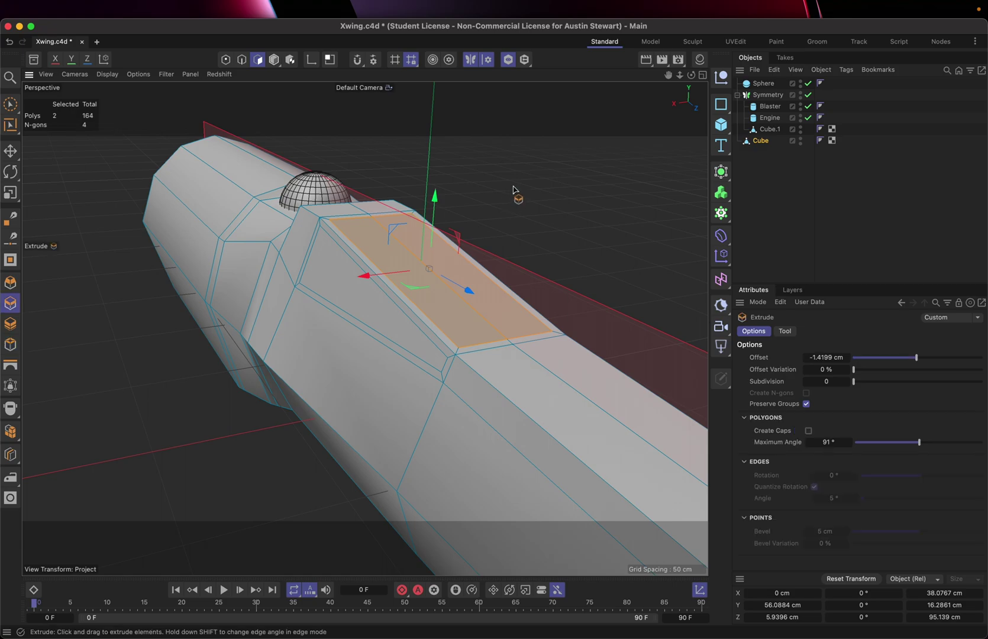
pyautogui.moveTo(512, 188); pyautogui.dragTo(524, 188)
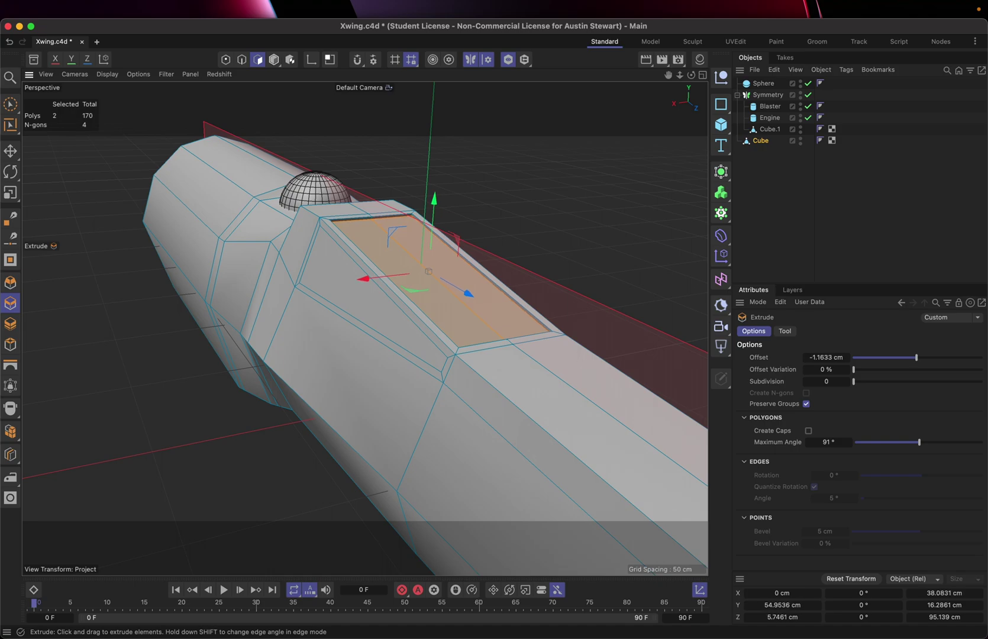
pyautogui.moveTo(524, 188)
pyautogui.mouseDown()
pyautogui.moveTo(591, 188)
pyautogui.moveTo(513, 188)
pyautogui.mouseUp()
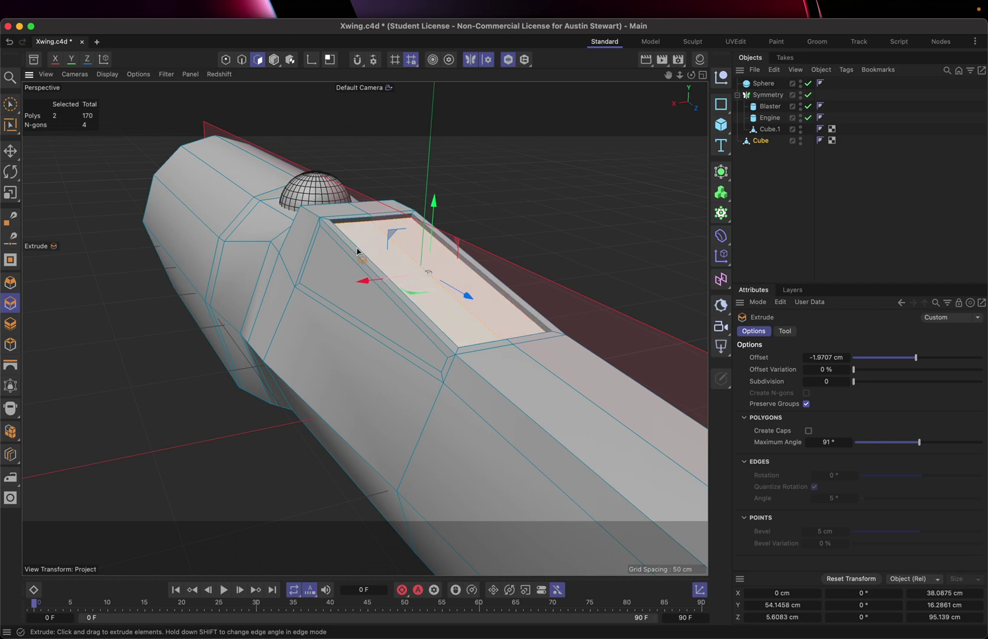
# Select the canopy's inset side face and apply a new Extrude transform with the same offset as the top window.
pyautogui.click(335, 280)
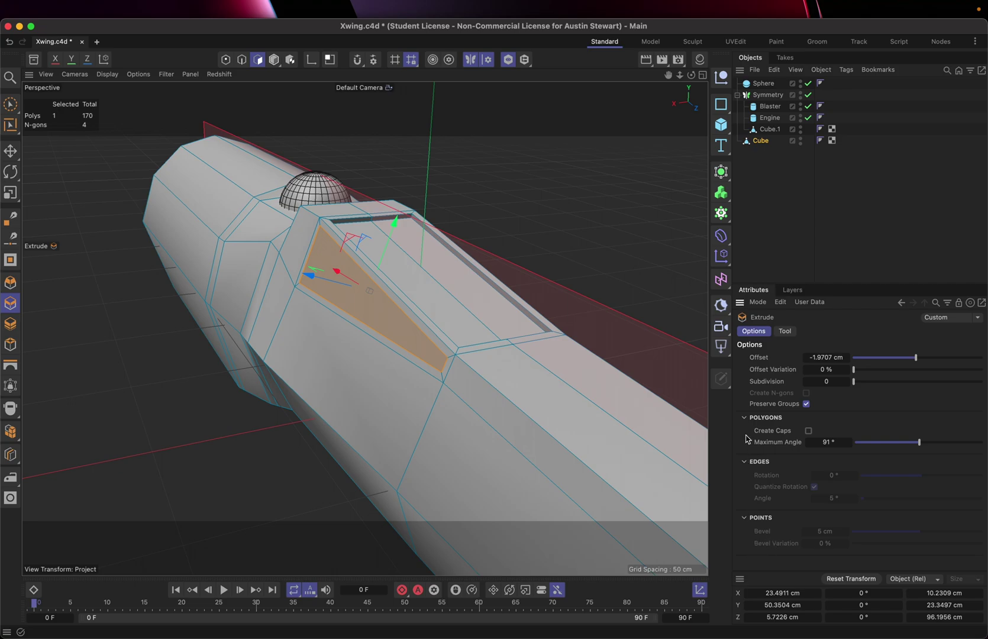
pyautogui.click(785, 331)
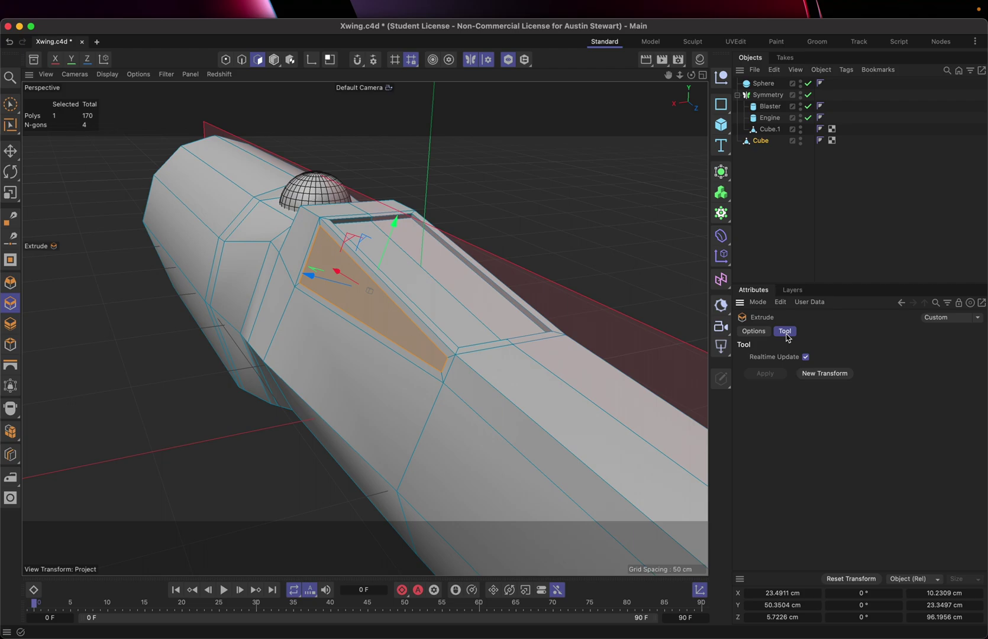
pyautogui.click(824, 375)
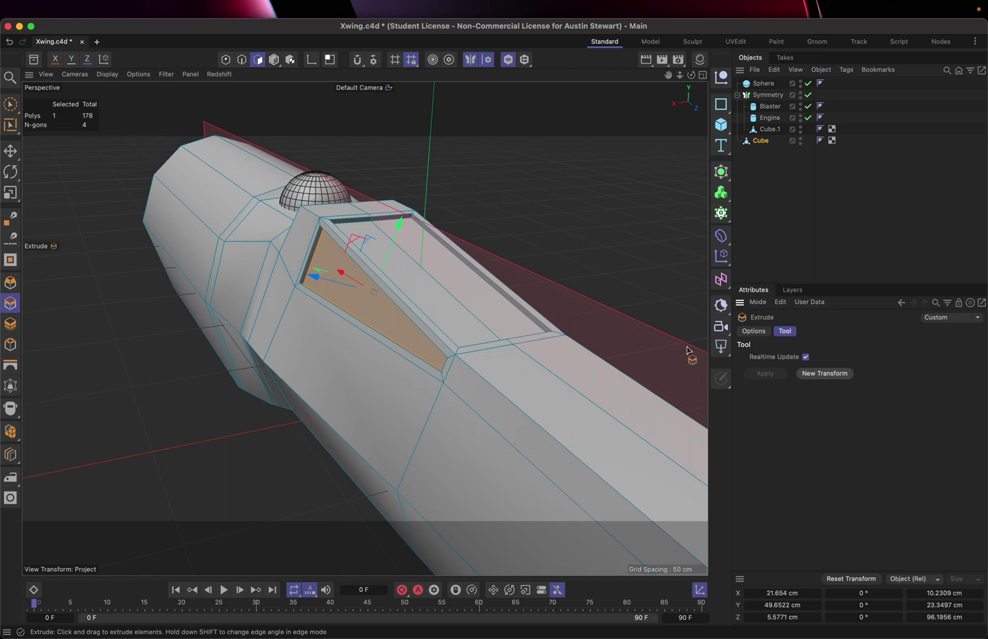
pyautogui.click(754, 331)
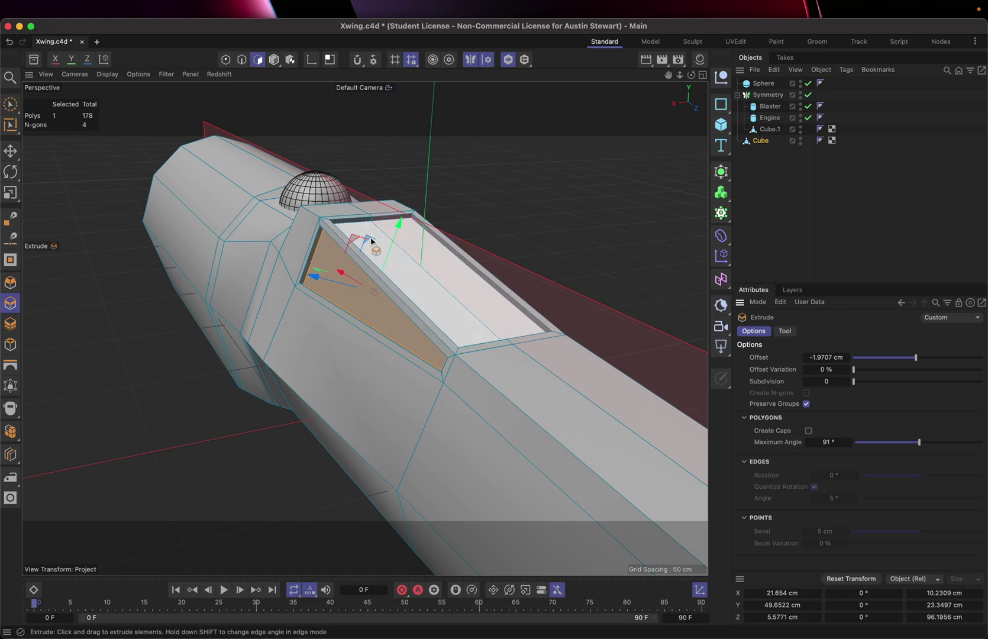
# Compare the recessed canopy windows and the area behind the side window with the cockpit in the X-wing reference photo.
pyautogui.moveTo(363, 234)
pyautogui.keyDown('alt'); pyautogui.mouseDown()
pyautogui.moveTo(486, 238)
pyautogui.moveTo(481, 302)
pyautogui.moveTo(362, 295)
pyautogui.moveTo(154, 209)
pyautogui.moveTo(158, 196)
pyautogui.moveTo(256, 244)
pyautogui.moveTo(401, 208)
pyautogui.moveTo(454, 225)
pyautogui.moveTo(452, 217)
pyautogui.moveTo(371, 223)
pyautogui.mouseUp(); pyautogui.keyUp('alt')
pyautogui.press('super+Tab')
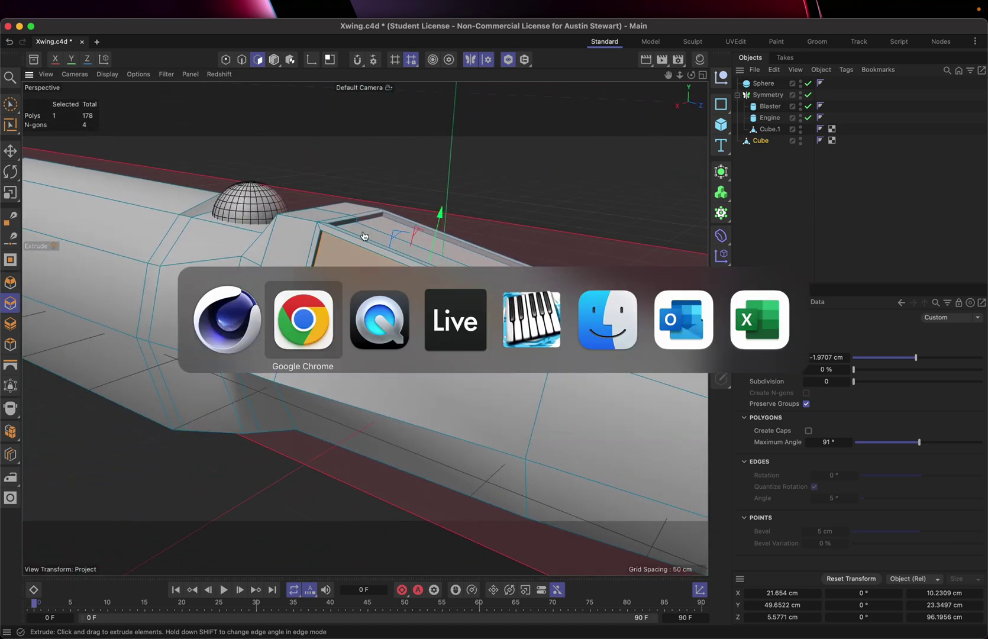
pyautogui.click(318, 322)
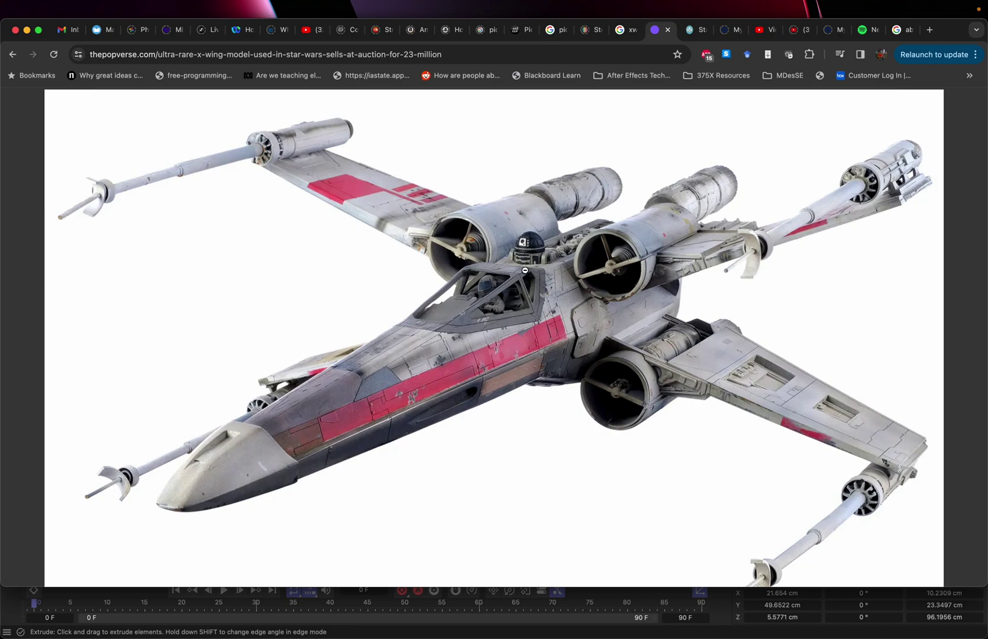
pyautogui.press('super+Tab')
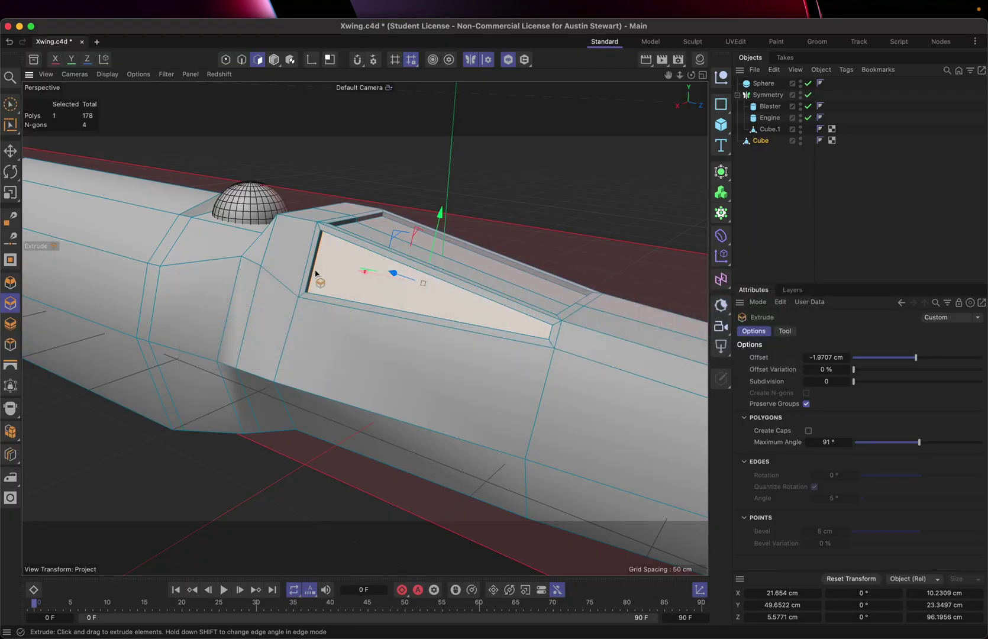
pyautogui.keyDown('alt'); pyautogui.moveTo(315, 273); pyautogui.dragTo(547, 309); pyautogui.keyUp('alt')
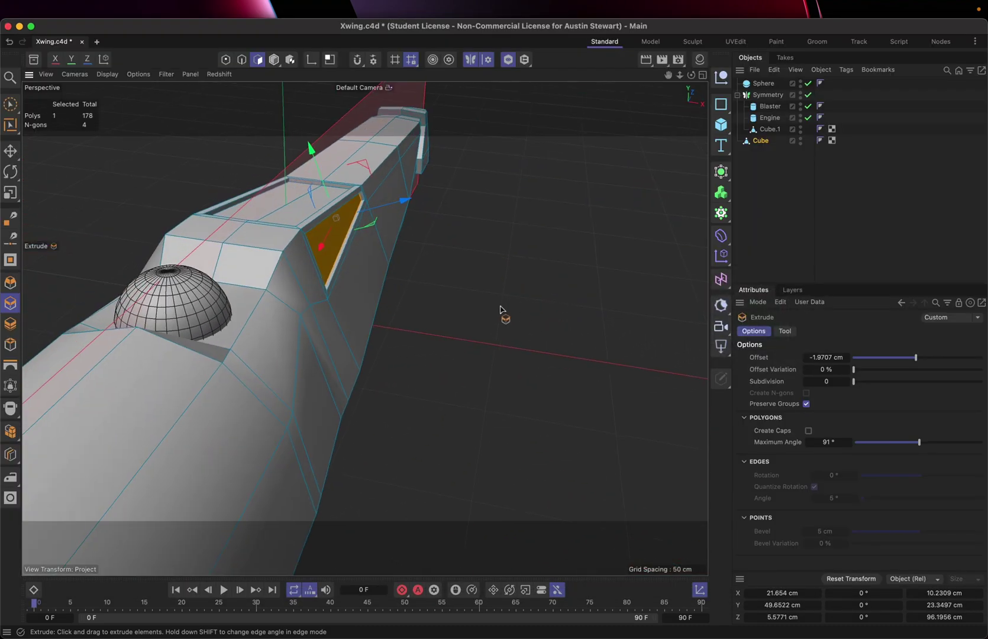
pyautogui.keyDown('alt'); pyautogui.moveTo(364, 280); pyautogui.dragTo(195, 252); pyautogui.keyUp('alt')
pyautogui.press('super+Tab')
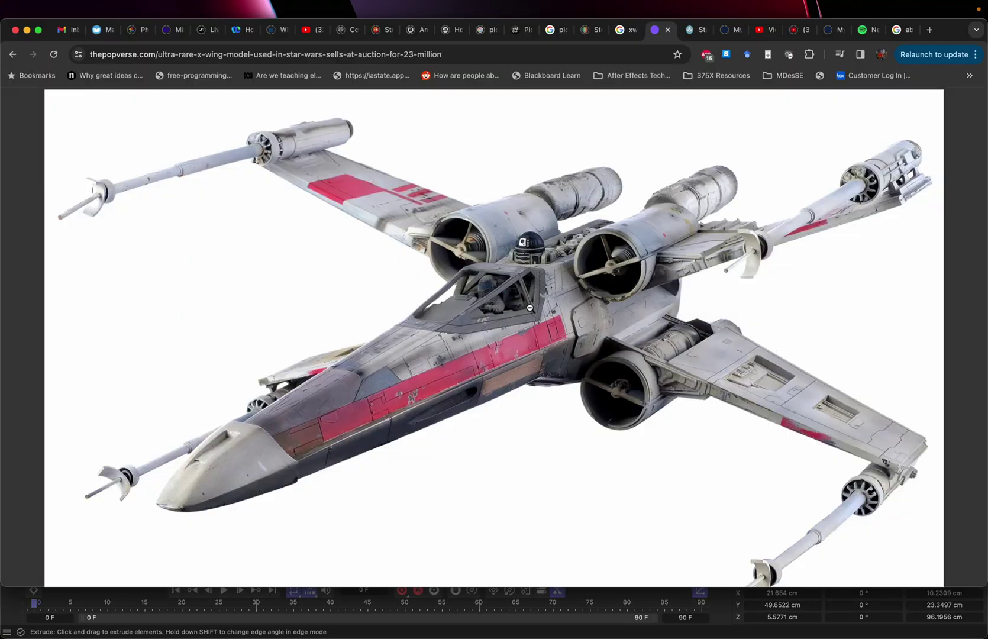
pyautogui.press('super+Tab')
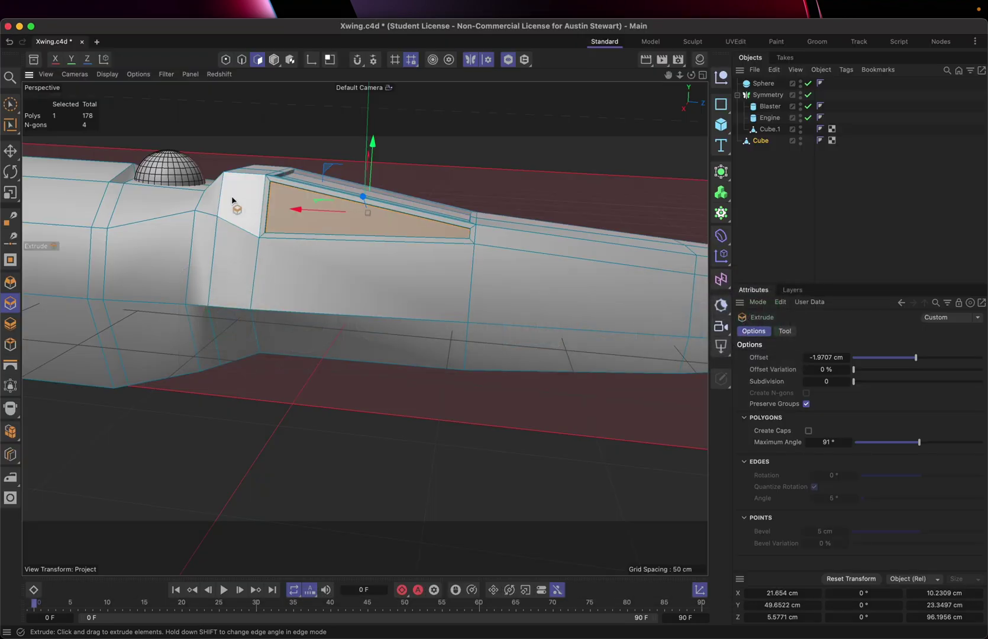
pyautogui.scroll(5, 218, 195)
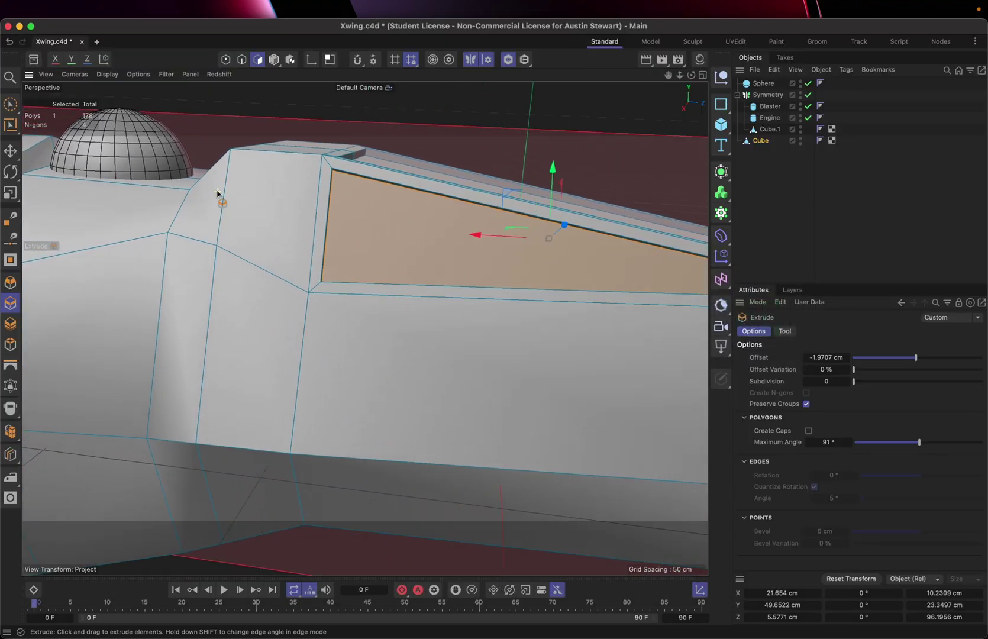
# Cut a diagonal edge across the fuselage face behind the canopy side, from its upper rear corner to its lower front corner.
pyautogui.moveTo(238, 235)
pyautogui.keyDown('alt'); pyautogui.mouseDown()
pyautogui.moveTo(312, 255)
pyautogui.moveTo(339, 251)
pyautogui.moveTo(238, 238)
pyautogui.moveTo(210, 247)
pyautogui.moveTo(294, 249)
pyautogui.moveTo(241, 251)
pyautogui.mouseUp(); pyautogui.keyUp('alt')
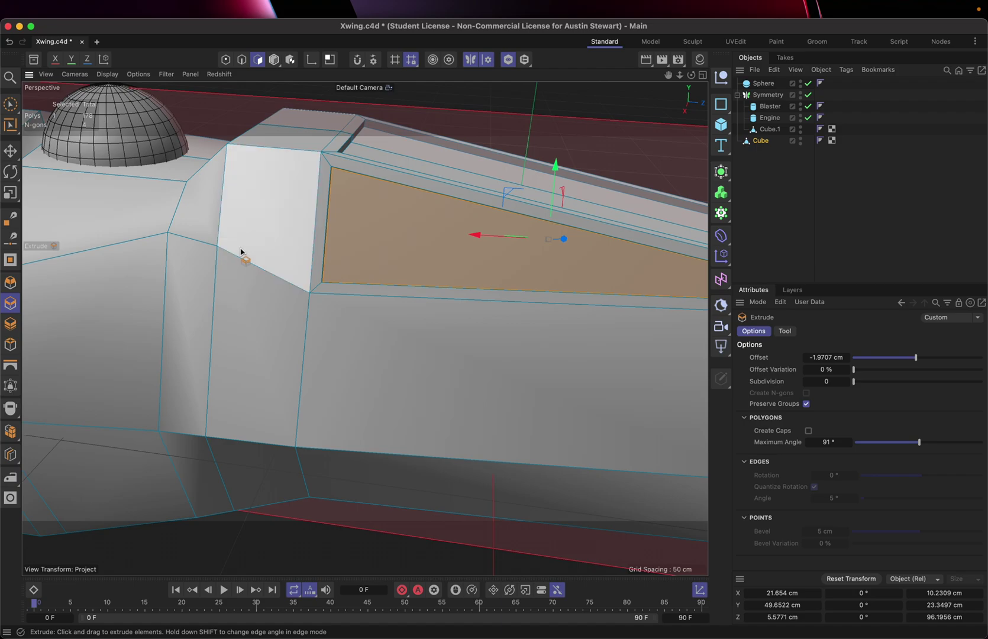
pyautogui.press('k')
pyautogui.press('k')
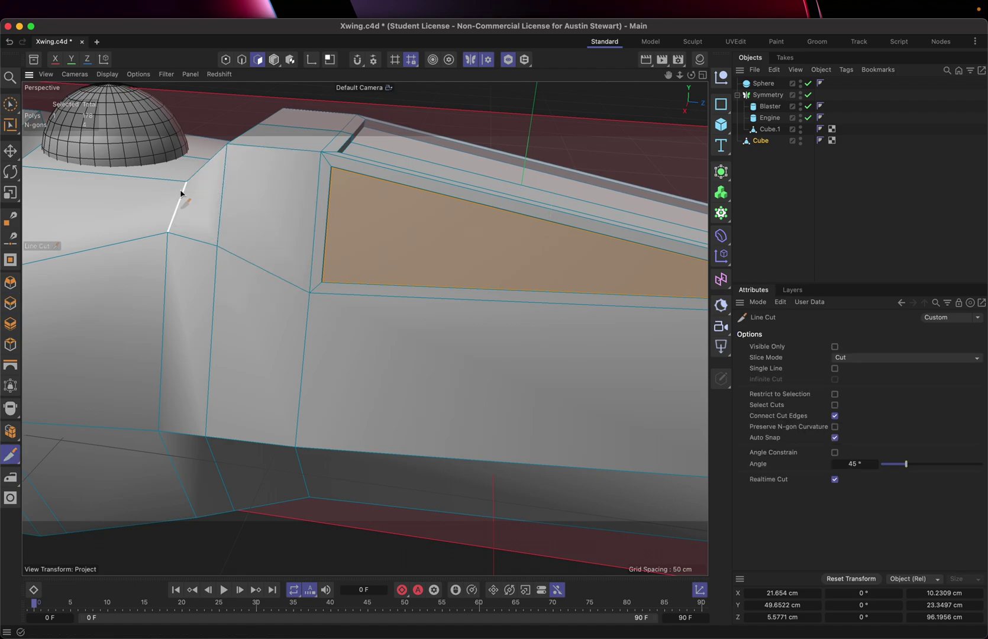
pyautogui.click(184, 182)
pyautogui.click(217, 246)
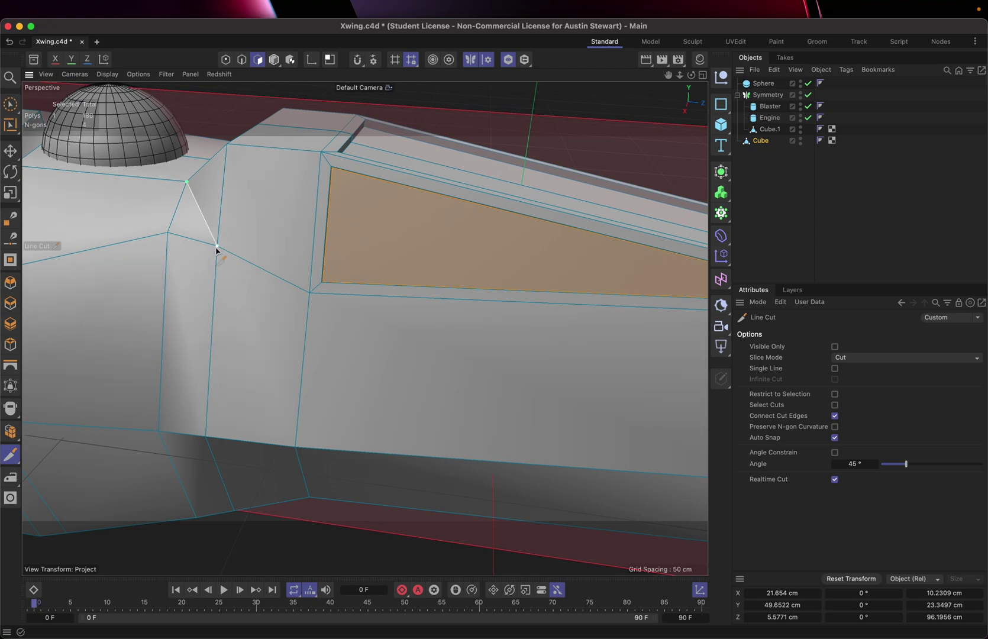
pyautogui.press('Escape')
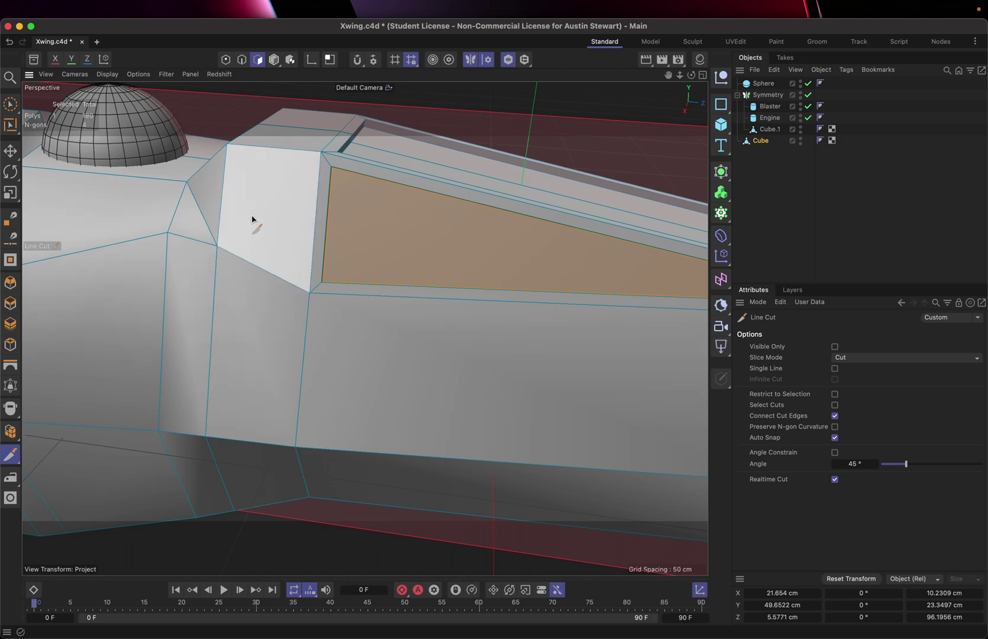
# Inset the two faces behind the side window together about 2.23 cm and extrude them with an offset of about -1.52 cm.
pyautogui.keyDown('alt'); pyautogui.moveTo(252, 219); pyautogui.dragTo(287, 222); pyautogui.keyUp('alt')
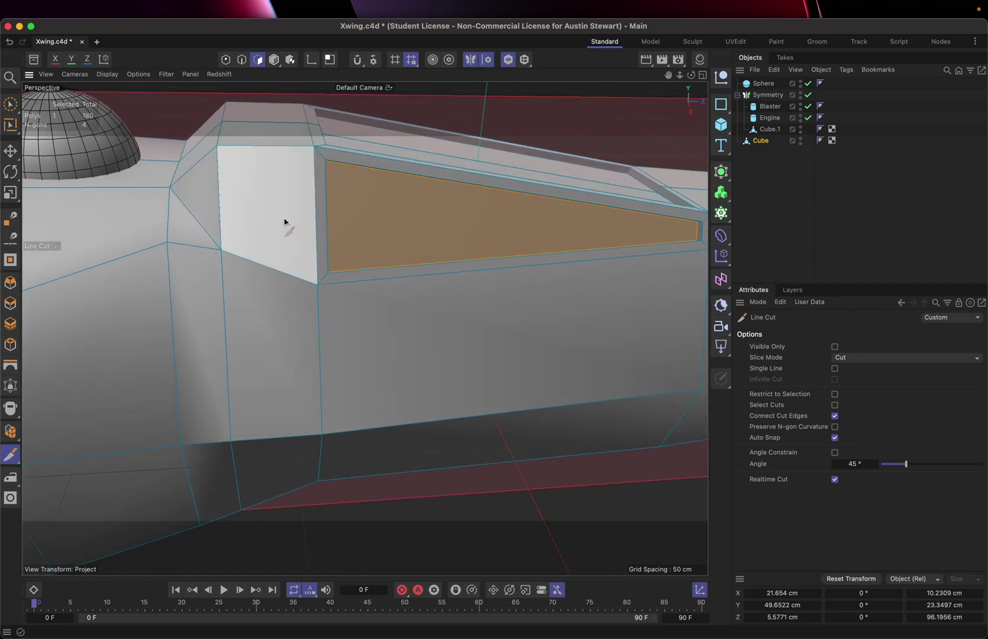
pyautogui.press('9')
pyautogui.click(216, 198)
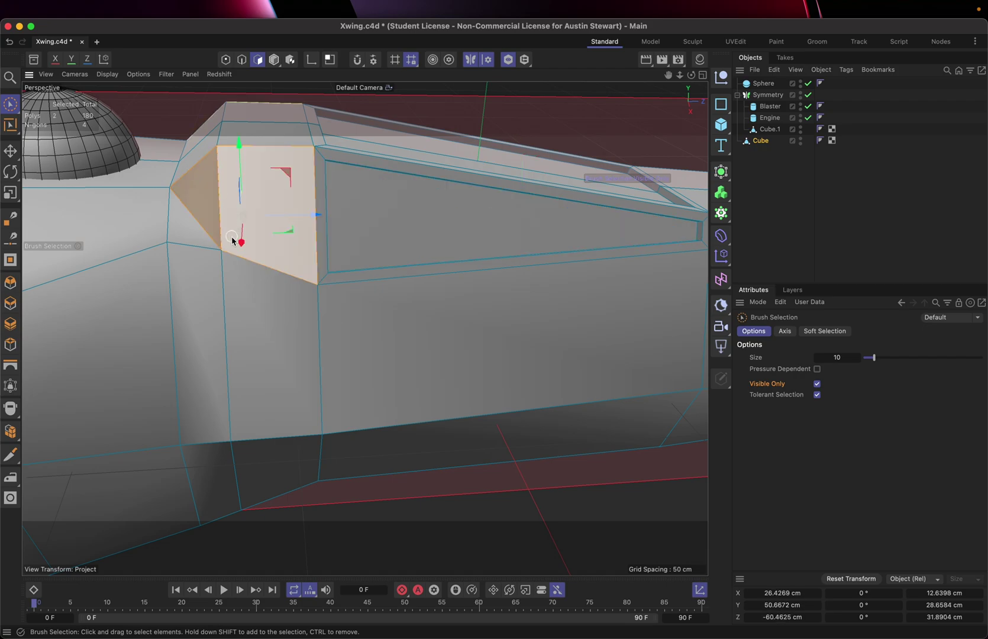
pyautogui.press('i')
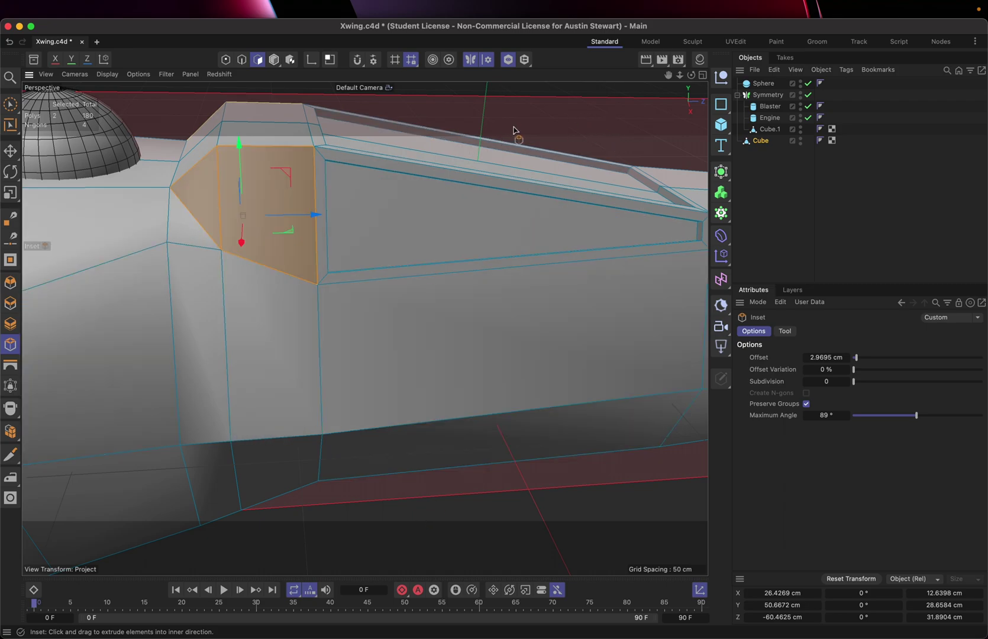
pyautogui.moveTo(548, 125)
pyautogui.mouseDown()
pyautogui.moveTo(567, 126)
pyautogui.moveTo(549, 125)
pyautogui.mouseUp()
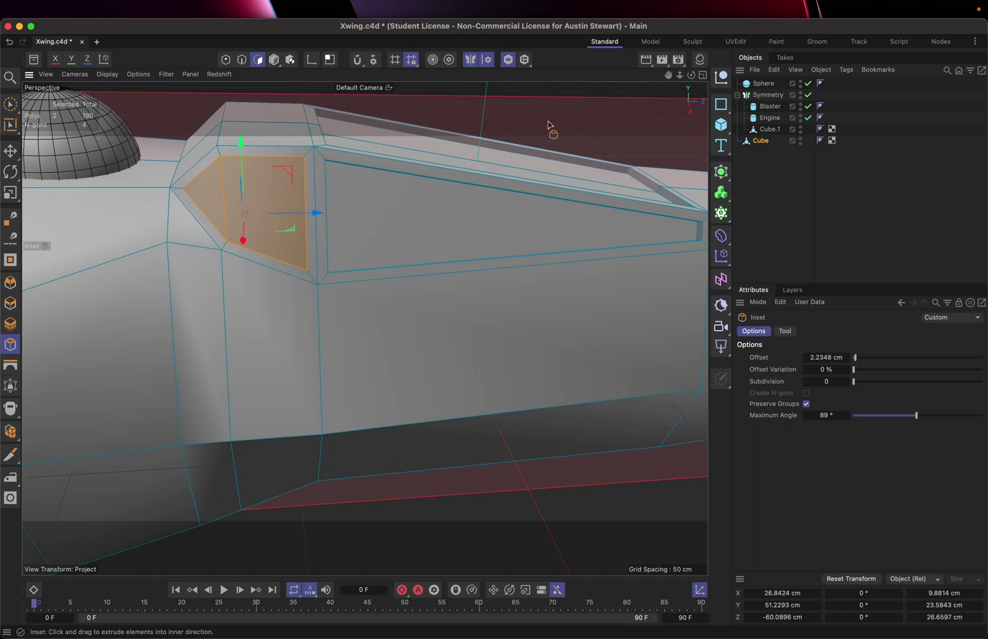
pyautogui.press('d')
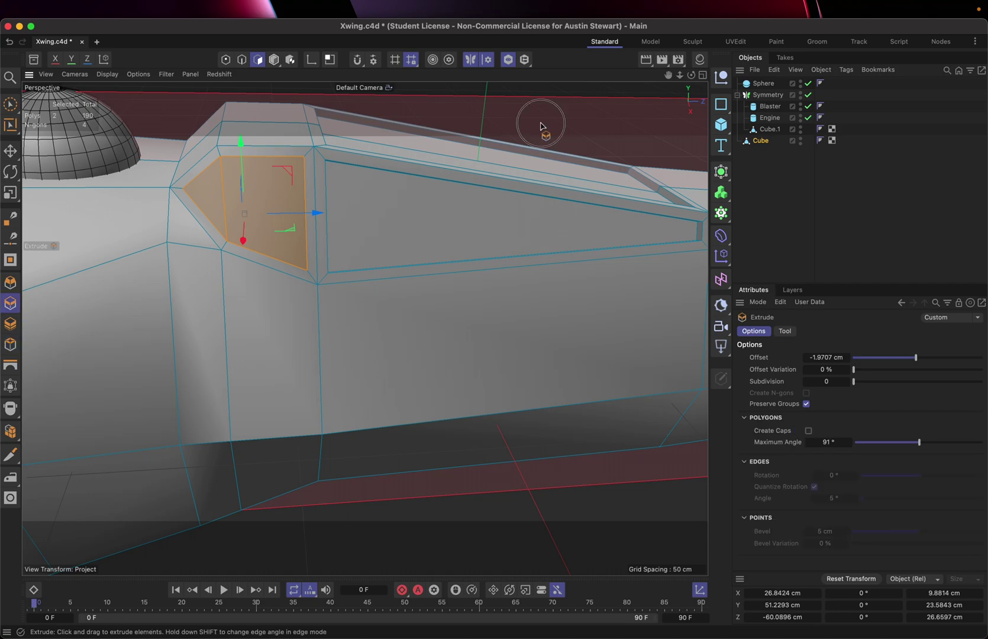
pyautogui.moveTo(548, 125); pyautogui.dragTo(539, 124)
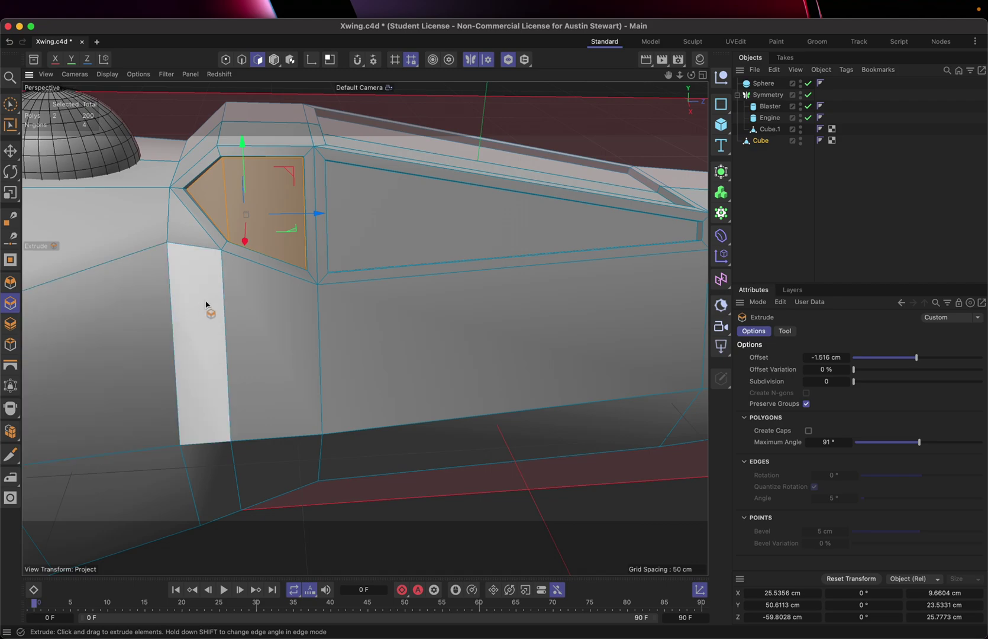
# Inset the sloped rear canopy face beside the dome and extrude it inward with an offset of about -1.59 cm.
pyautogui.keyDown('alt'); pyautogui.moveTo(205, 304); pyautogui.dragTo(295, 304); pyautogui.keyUp('alt')
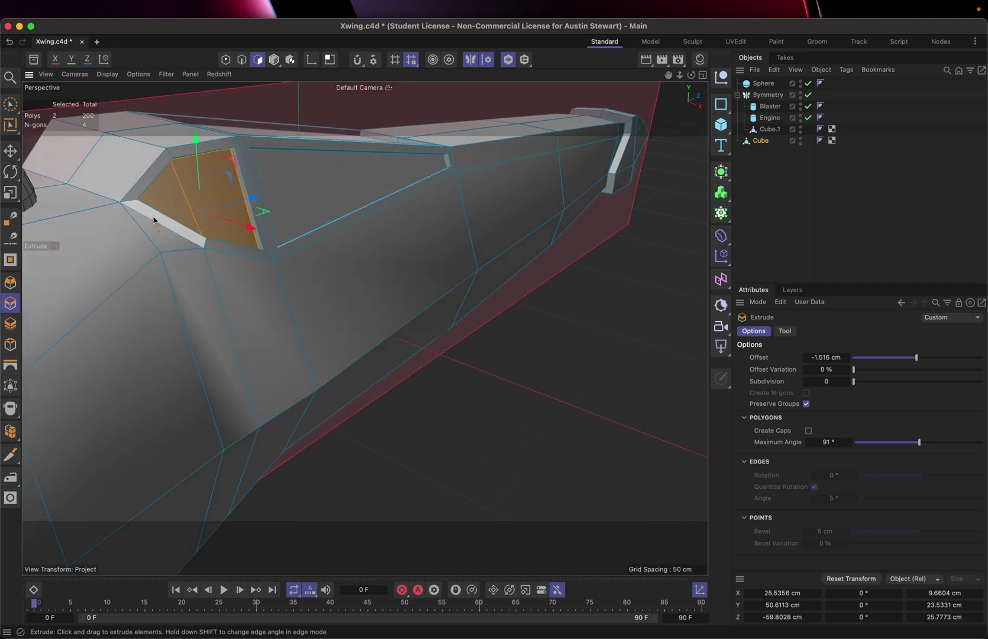
pyautogui.press('9')
pyautogui.click(117, 176)
pyautogui.press('i')
pyautogui.moveTo(114, 172); pyautogui.dragTo(509, 411)
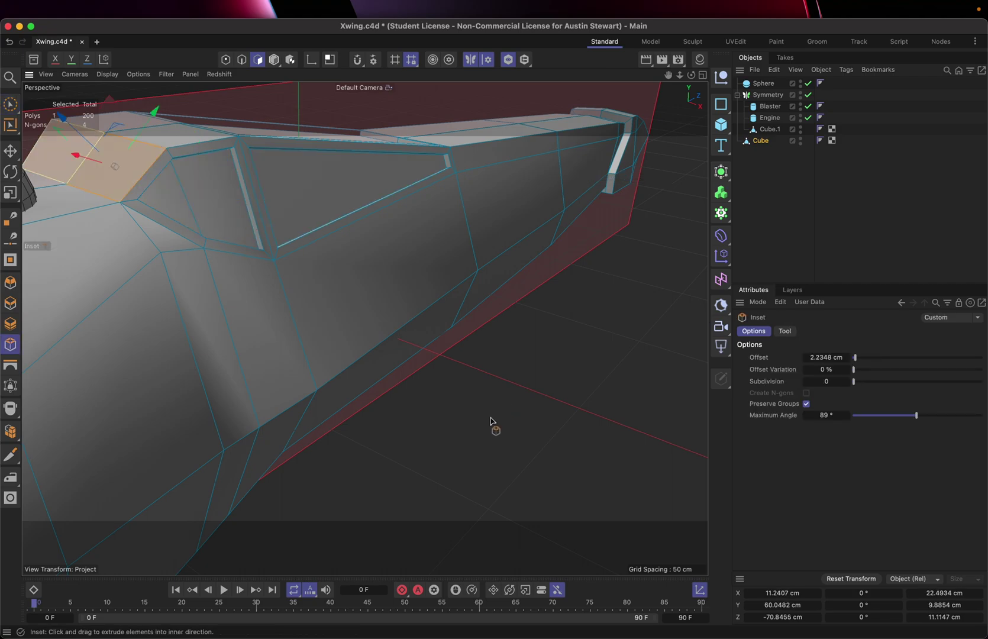
pyautogui.moveTo(115, 166); pyautogui.dragTo(112, 166)
pyautogui.press('d')
pyautogui.moveTo(484, 419); pyautogui.dragTo(481, 416)
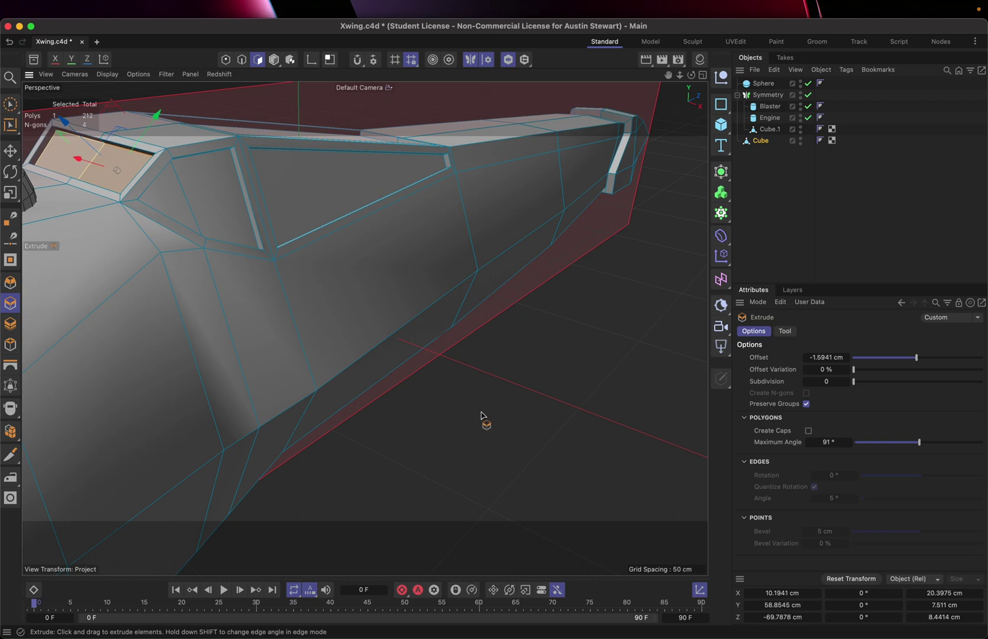
# Examine the whole fuselage and compare the top of its nose cone with the X-wing reference photo in the browser.
pyautogui.press('h')
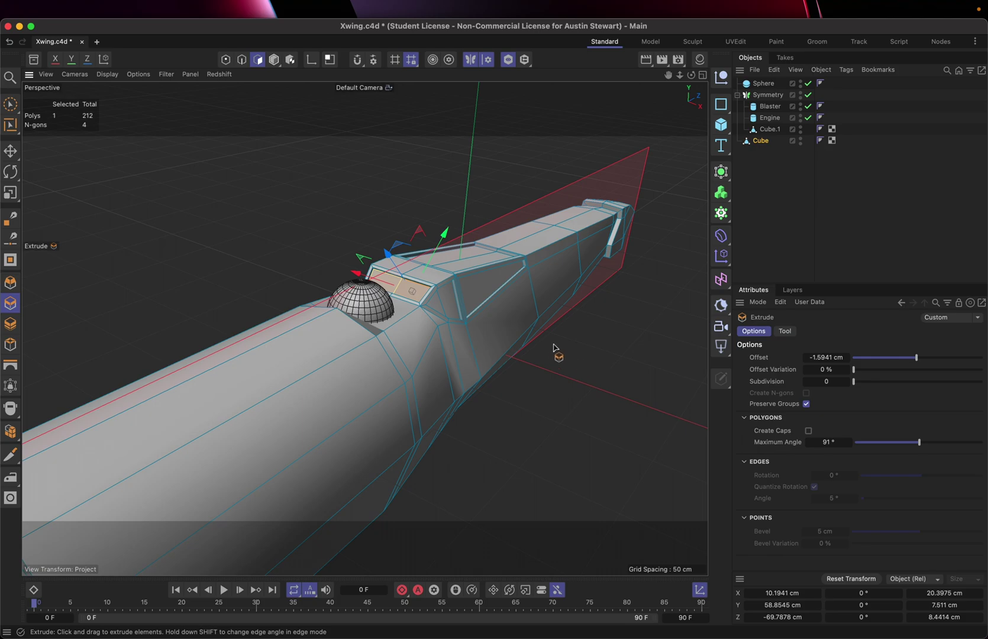
pyautogui.keyDown('alt'); pyautogui.moveTo(553, 345); pyautogui.dragTo(341, 334); pyautogui.keyUp('alt')
pyautogui.scroll(-2, 337, 337)
pyautogui.scroll(-5, 337, 337)
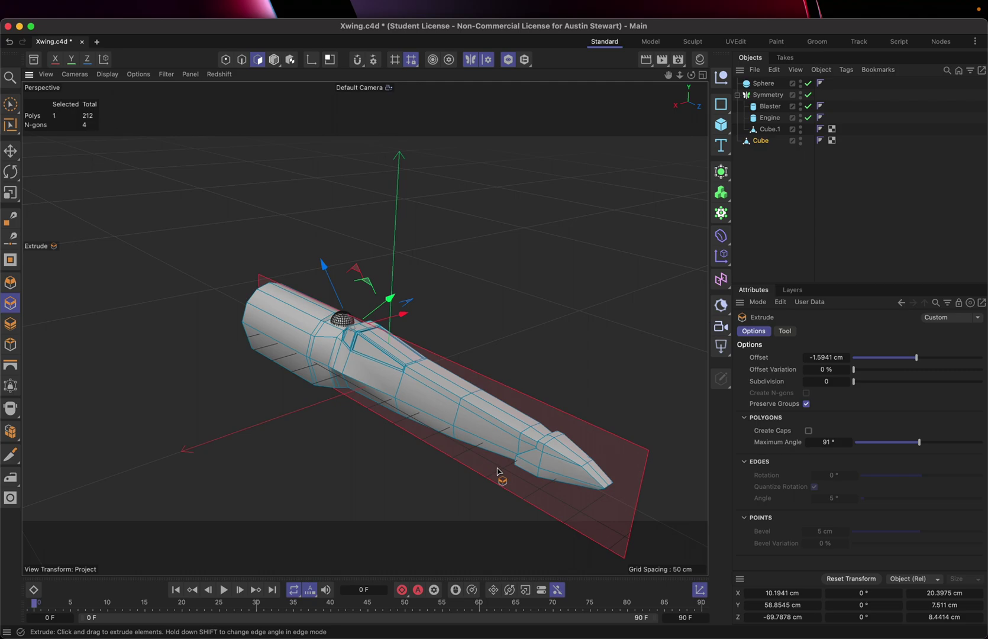
pyautogui.keyDown('alt'); pyautogui.moveTo(497, 471); pyautogui.dragTo(432, 462); pyautogui.keyUp('alt')
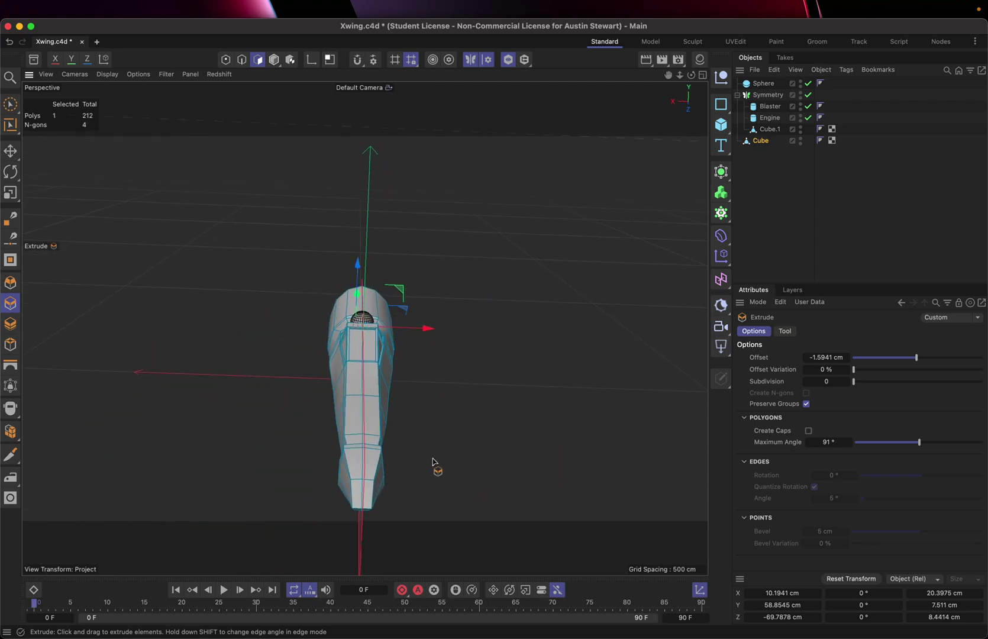
pyautogui.scroll(5, 432, 462)
pyautogui.keyDown('alt'); pyautogui.moveTo(317, 461); pyautogui.dragTo(443, 498); pyautogui.keyUp('alt')
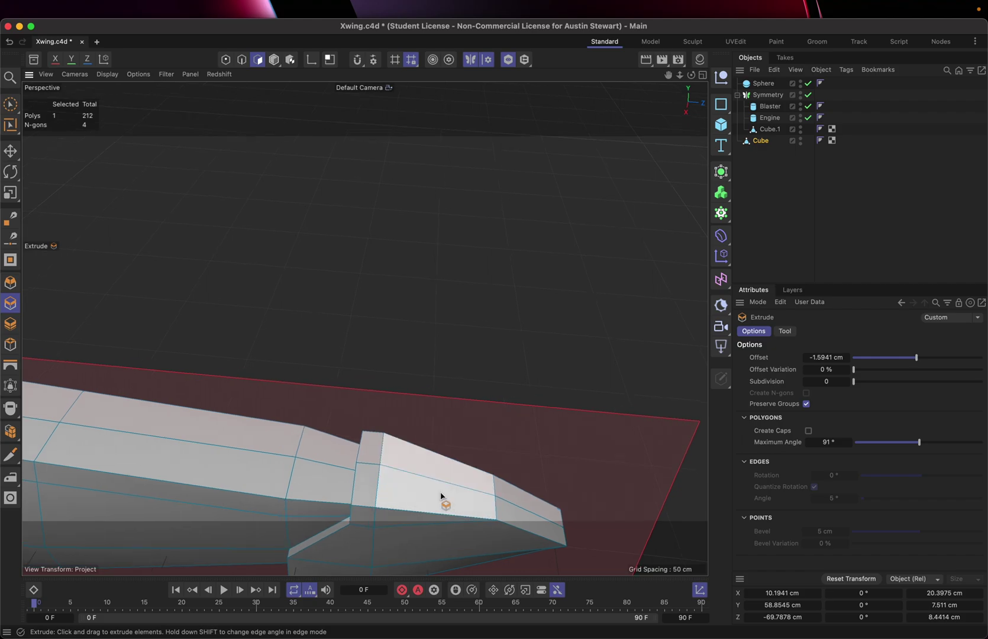
pyautogui.press('super+Tab')
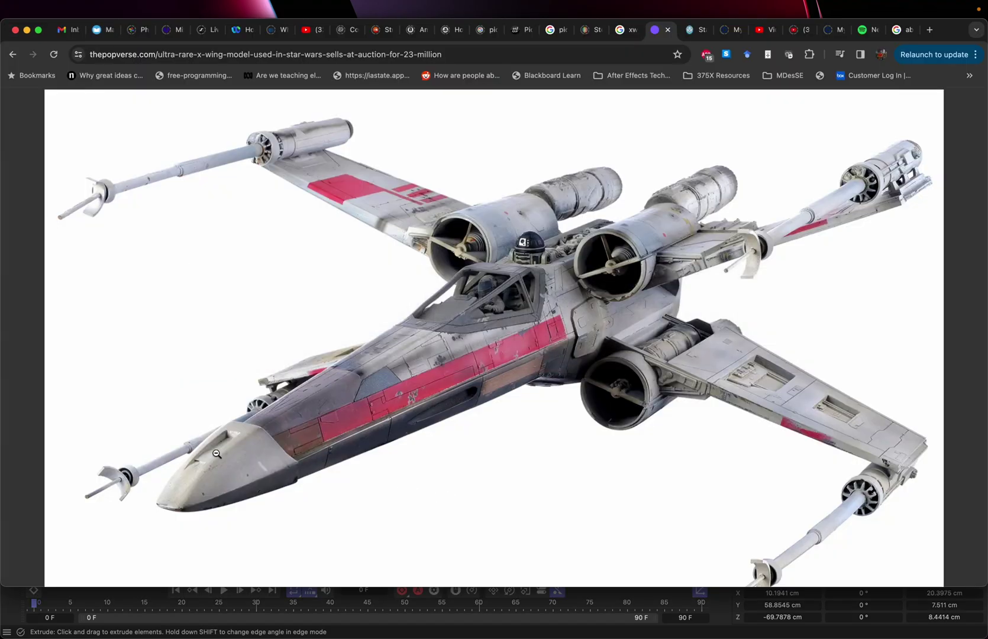
pyautogui.press('super+Tab')
pyautogui.moveTo(331, 497); pyautogui.dragTo(408, 455)
pyautogui.press('k')
pyautogui.press('l')
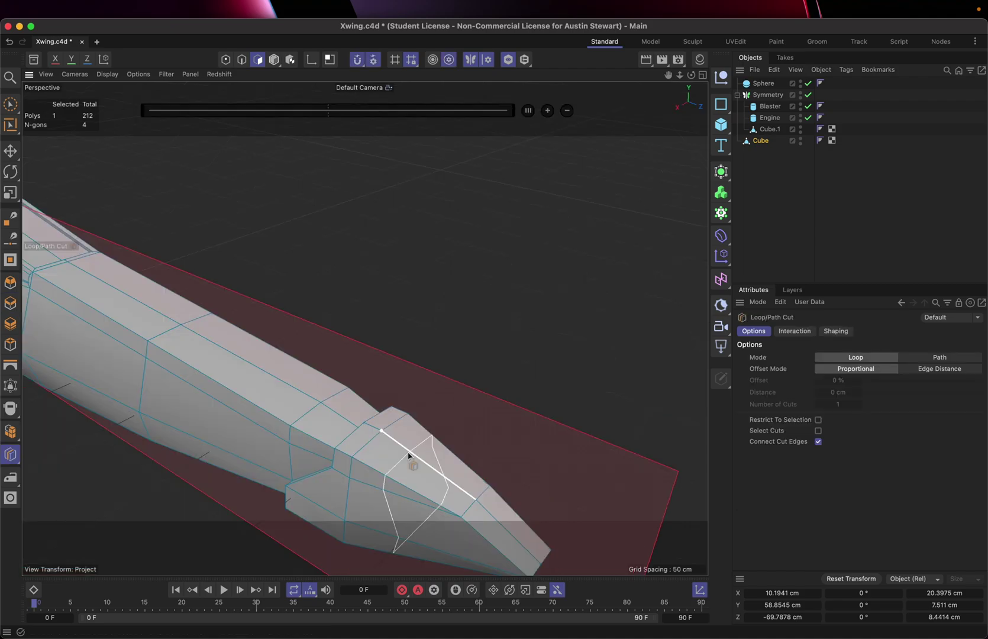
pyautogui.keyDown('alt'); pyautogui.moveTo(408, 454); pyautogui.dragTo(467, 397); pyautogui.keyUp('alt')
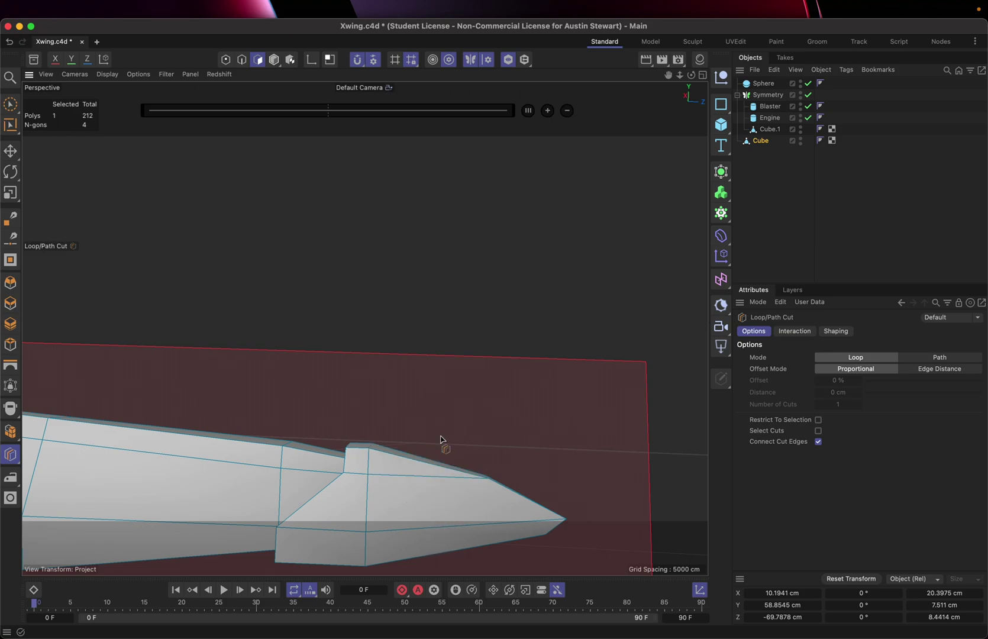
# In the Right view, slice the nose cone through with two vertical line cuts, with Visible Only turned off.
pyautogui.click(702, 76)
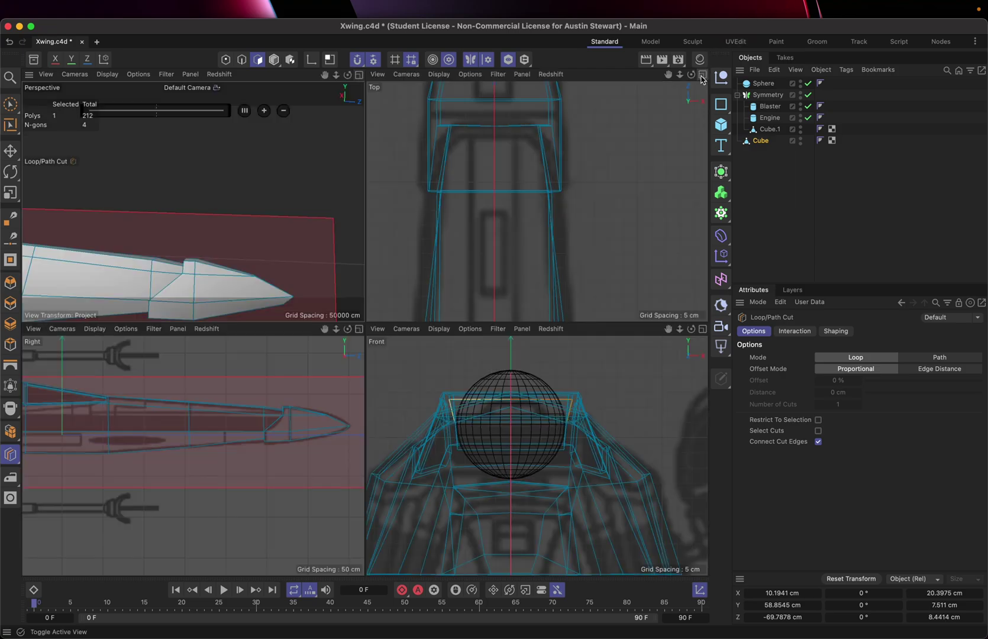
pyautogui.click(358, 329)
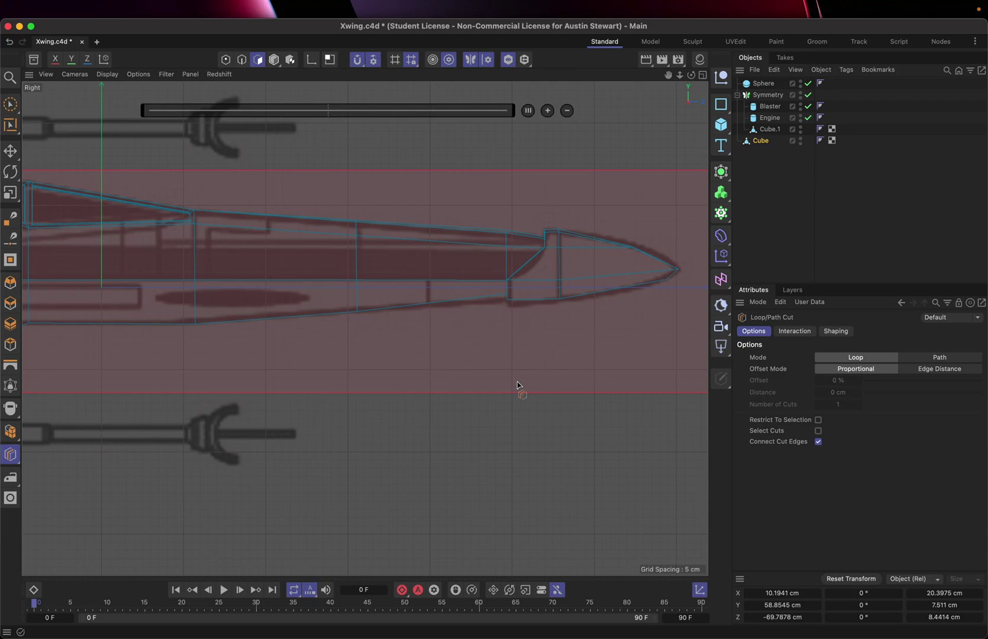
pyautogui.press('k')
pyautogui.press('k')
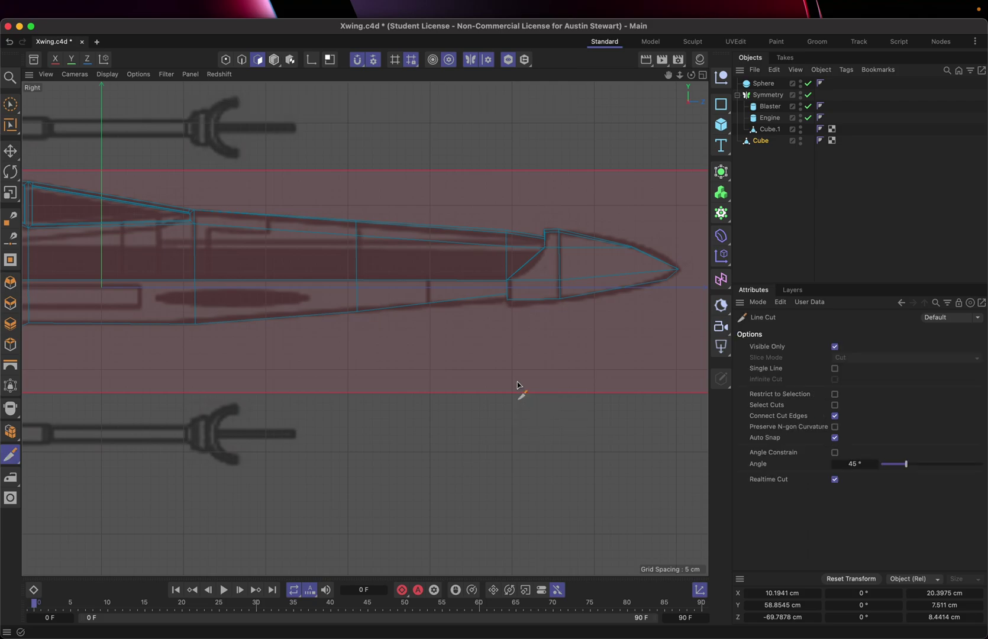
pyautogui.click(834, 347)
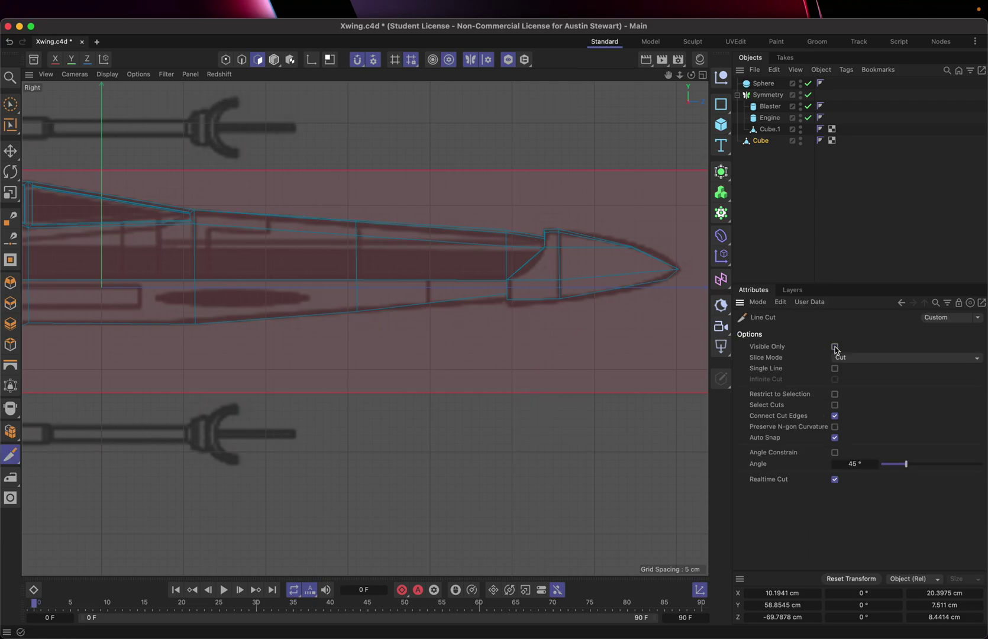
pyautogui.click(578, 224)
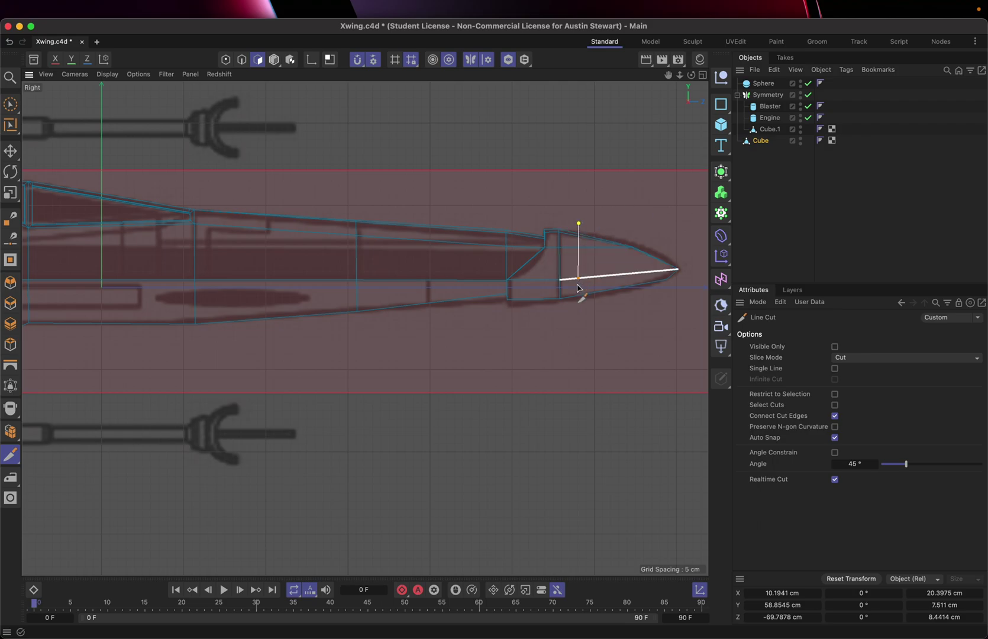
pyautogui.click(580, 314)
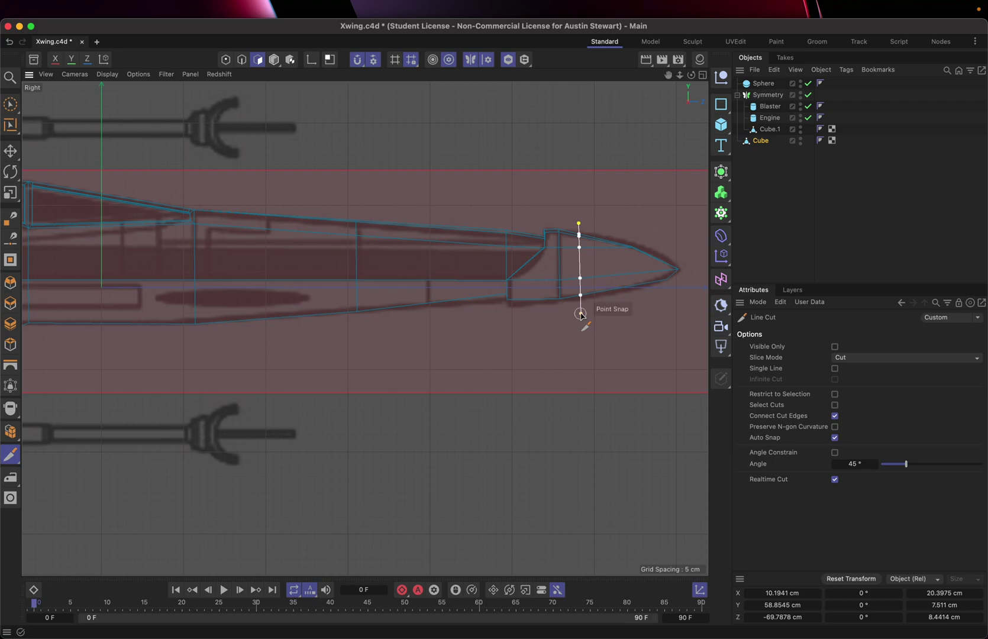
pyautogui.press('Escape')
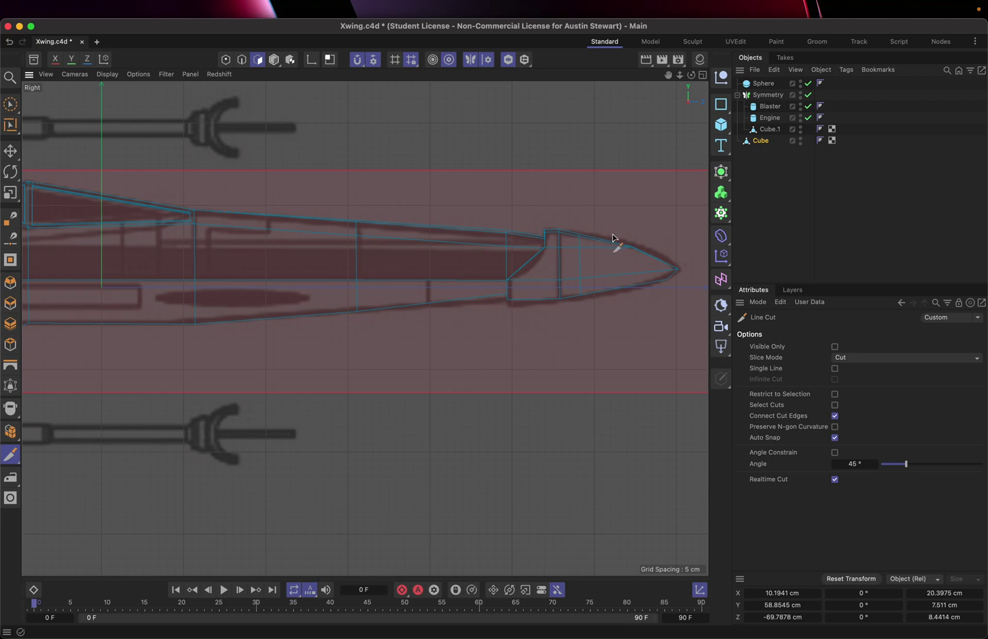
pyautogui.click(612, 234)
pyautogui.click(614, 303)
pyautogui.press('Escape')
# In the Perspective view, cut a lengthwise line on the nose's top face between the two new cross cuts.
pyautogui.click(702, 76)
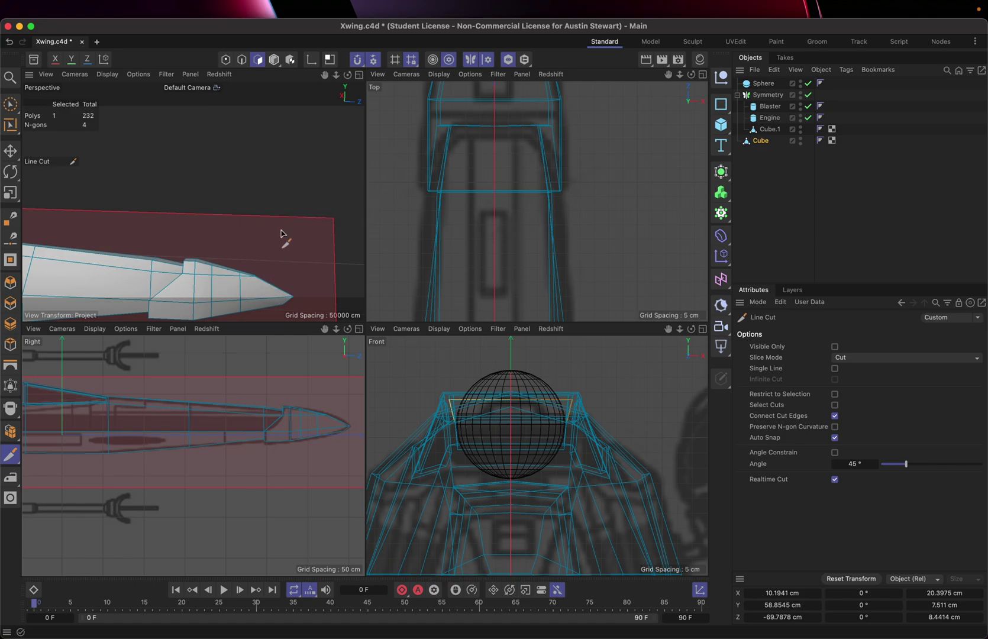
pyautogui.keyDown('alt'); pyautogui.moveTo(273, 236); pyautogui.dragTo(176, 305); pyautogui.keyUp('alt')
pyautogui.scroll(3, 183, 276)
pyautogui.scroll(-2, 191, 257)
pyautogui.scroll(-1, 186, 270)
pyautogui.keyDown('alt'); pyautogui.moveTo(185, 270); pyautogui.dragTo(176, 221); pyautogui.keyUp('alt')
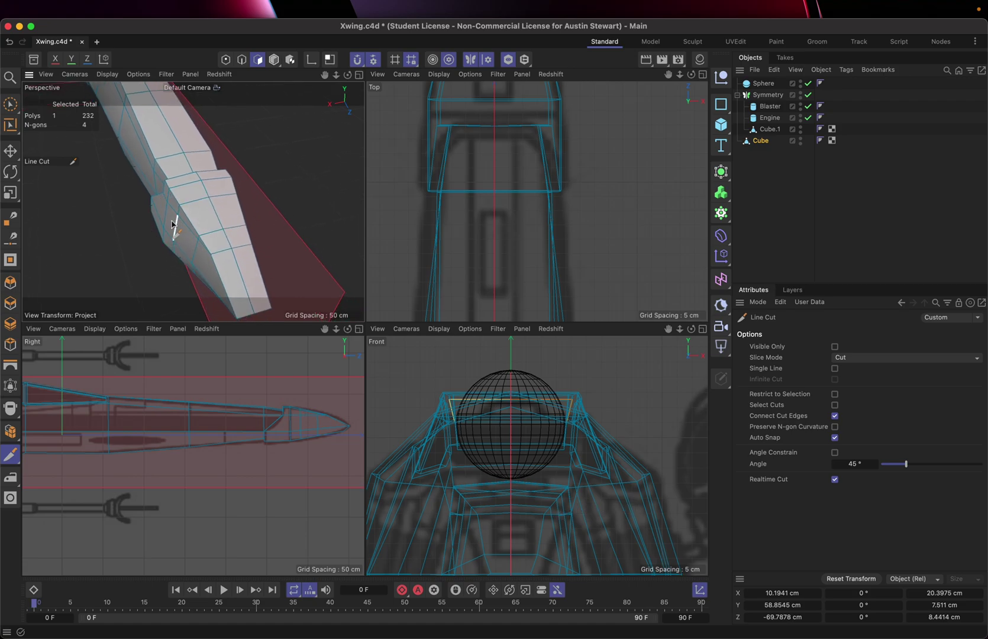
pyautogui.click(200, 200)
pyautogui.click(214, 234)
pyautogui.press('Escape')
# Select the two narrow centre faces on top of the nose and rotate them about 20.3° to tilt them into the nose.
pyautogui.scroll(6, 215, 238)
pyautogui.scroll(-3, 213, 237)
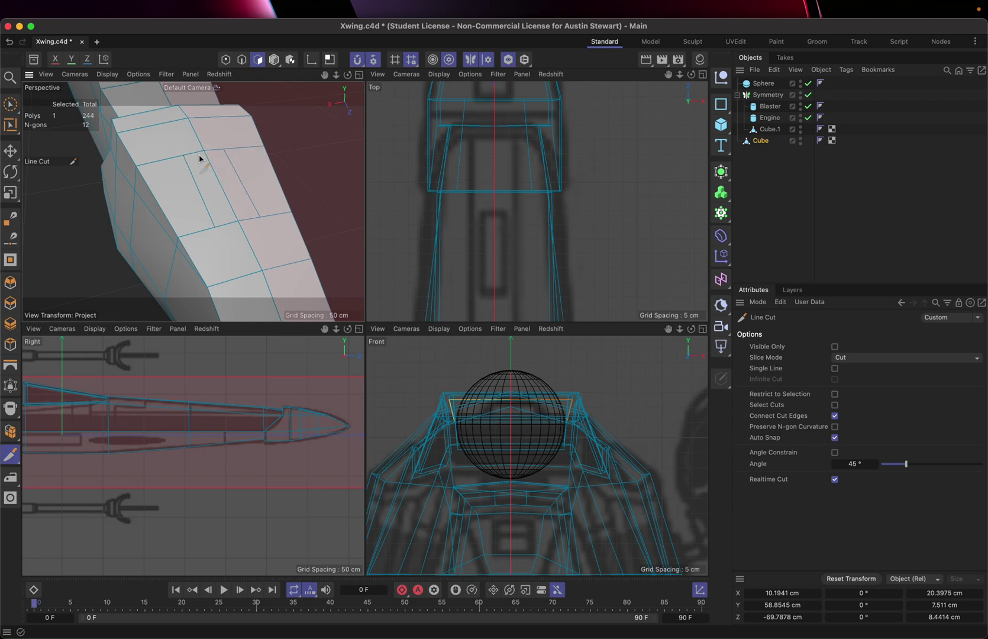
pyautogui.click(204, 152)
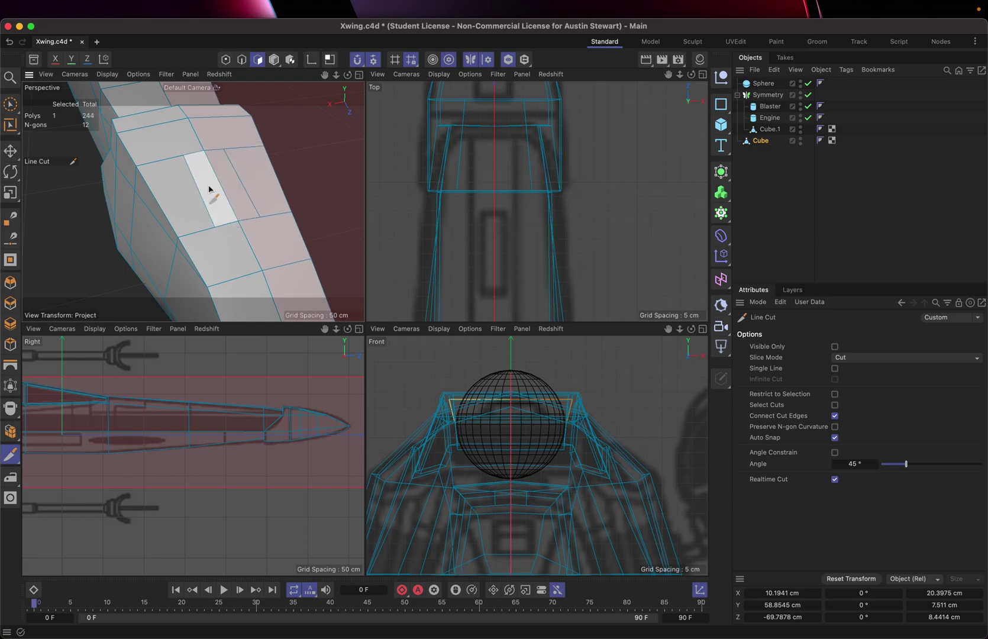
pyautogui.press('9')
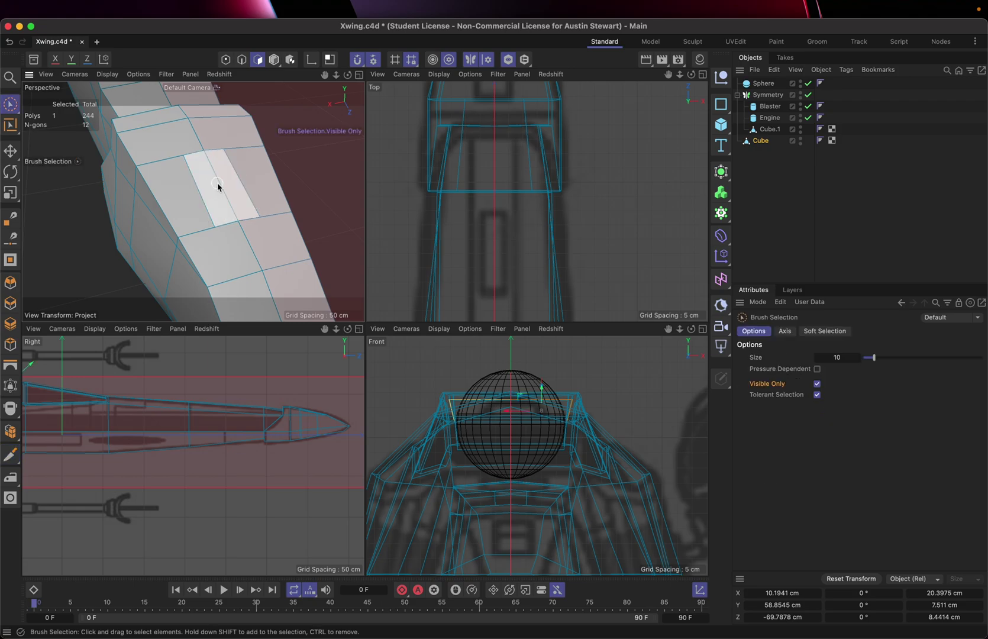
pyautogui.moveTo(218, 185); pyautogui.dragTo(228, 185)
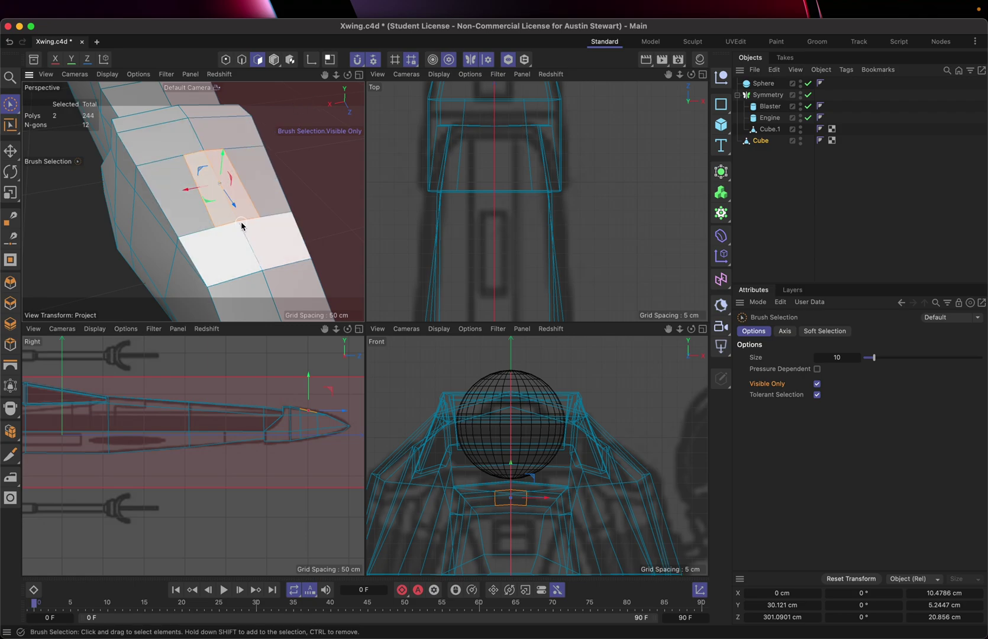
pyautogui.press('r')
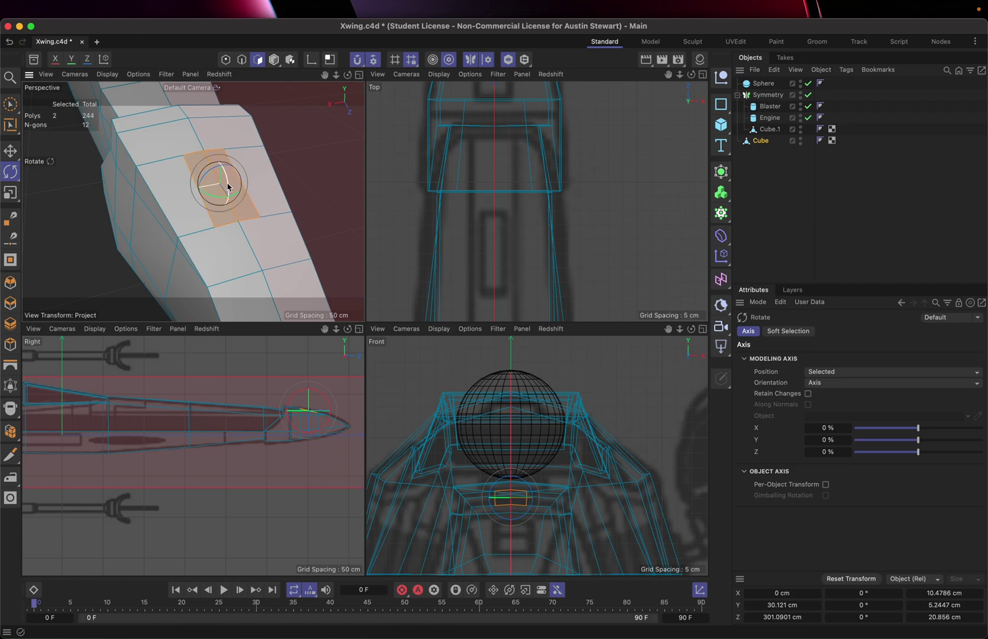
pyautogui.moveTo(228, 187); pyautogui.dragTo(226, 178)
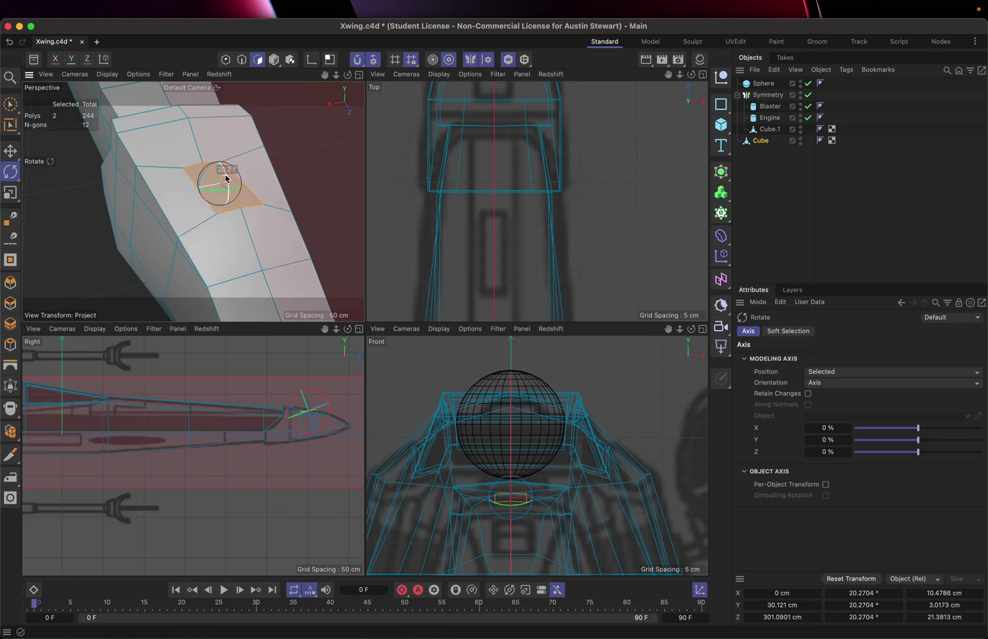
# Undo the rotation of the two centre faces on the nose and extrude them inward with an offset of about -1.54 cm.
pyautogui.press('super+z')
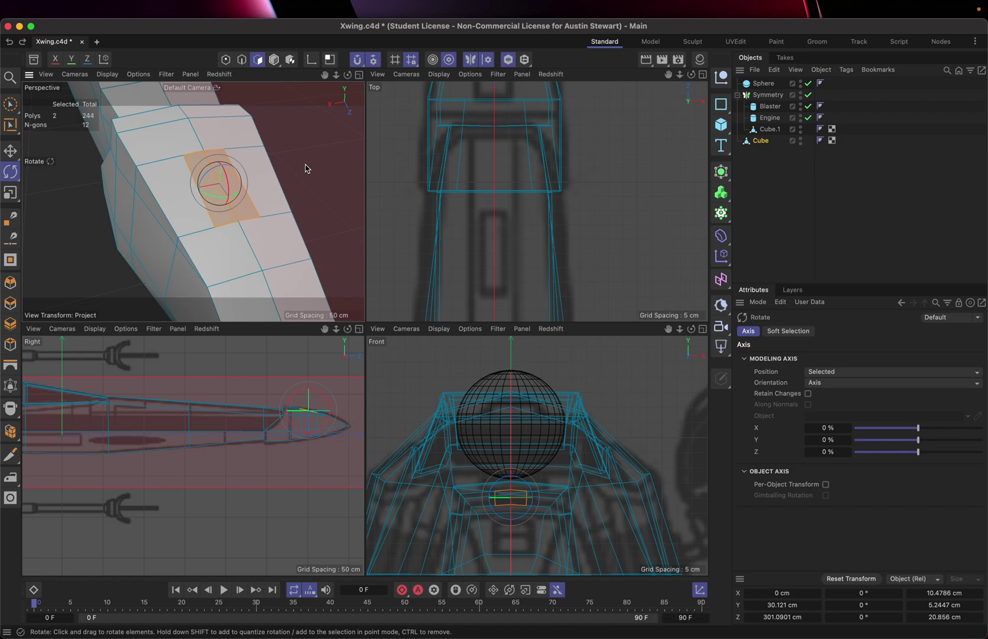
pyautogui.press('d')
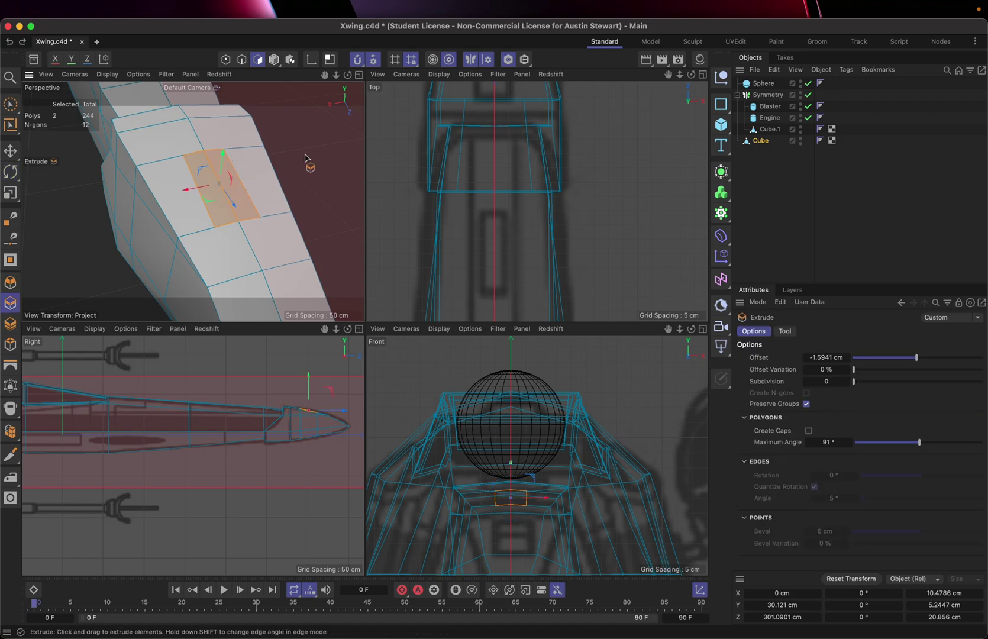
pyautogui.moveTo(306, 158)
pyautogui.mouseDown()
pyautogui.moveTo(291, 158)
pyautogui.moveTo(306, 161)
pyautogui.mouseUp()
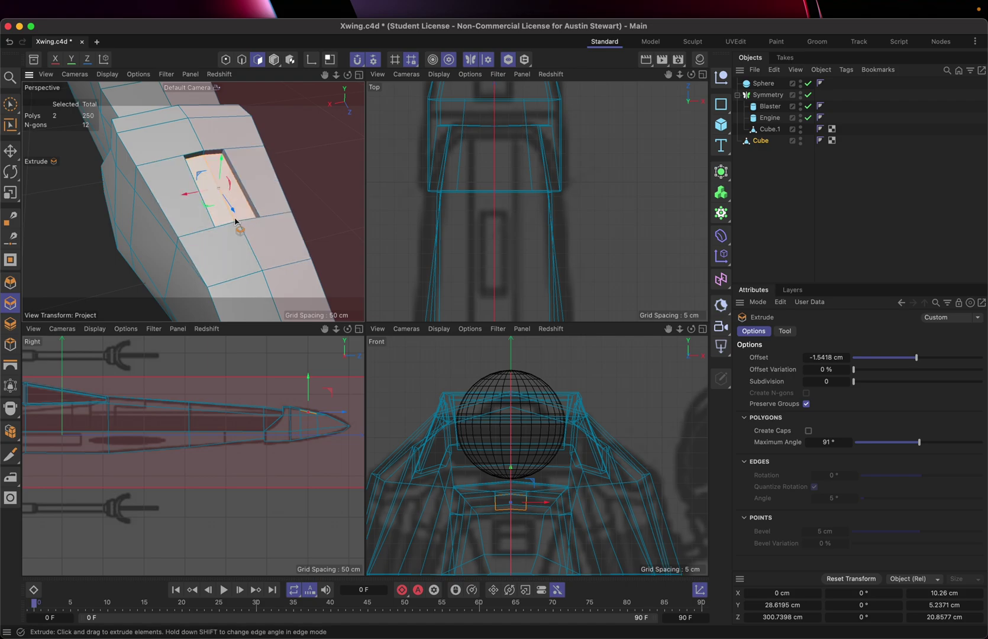
# With axis modification enabled, move the axis to the middle of the recess floor's front edge, then turn axis modification off.
pyautogui.scroll(5, 235, 220)
pyautogui.keyDown('alt'); pyautogui.moveTo(235, 220); pyautogui.dragTo(323, 205); pyautogui.keyUp('alt')
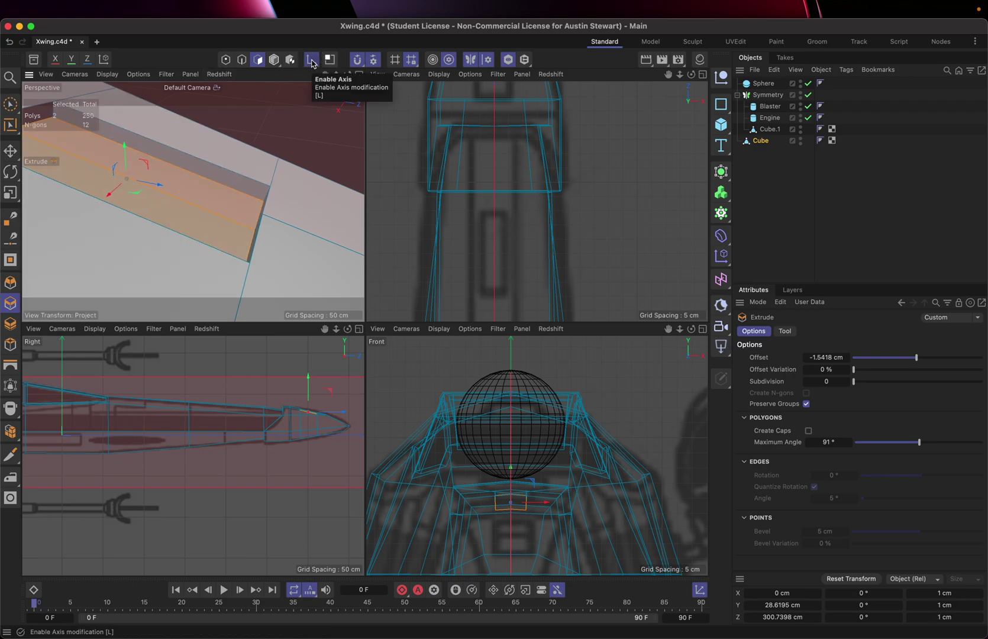
pyautogui.click(104, 59)
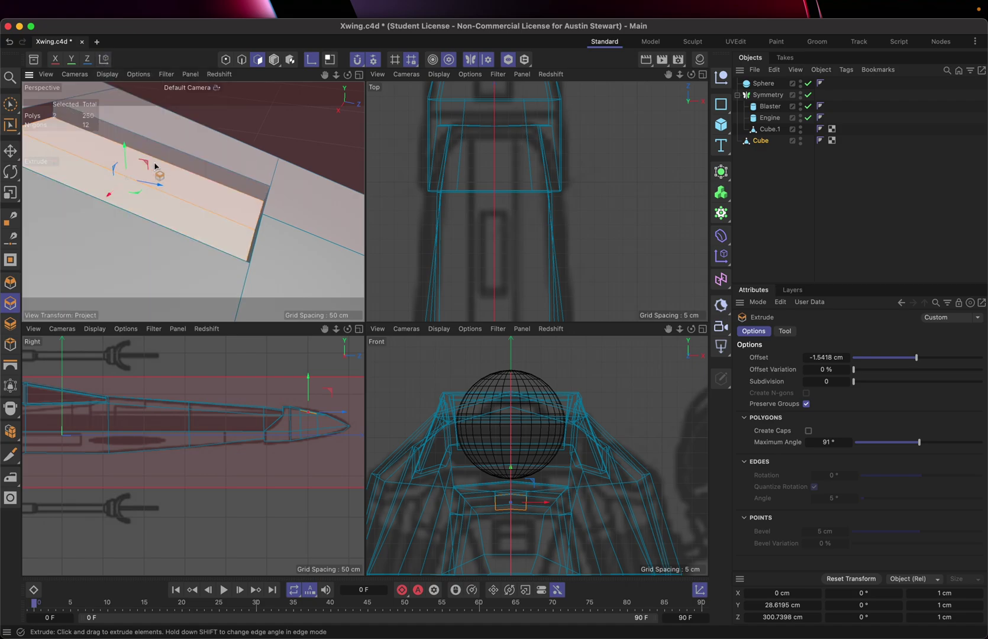
pyautogui.moveTo(159, 187); pyautogui.dragTo(253, 220)
pyautogui.moveTo(253, 176); pyautogui.dragTo(288, 233)
pyautogui.scroll(-3, 242, 223)
pyautogui.scroll(-5, 238, 221)
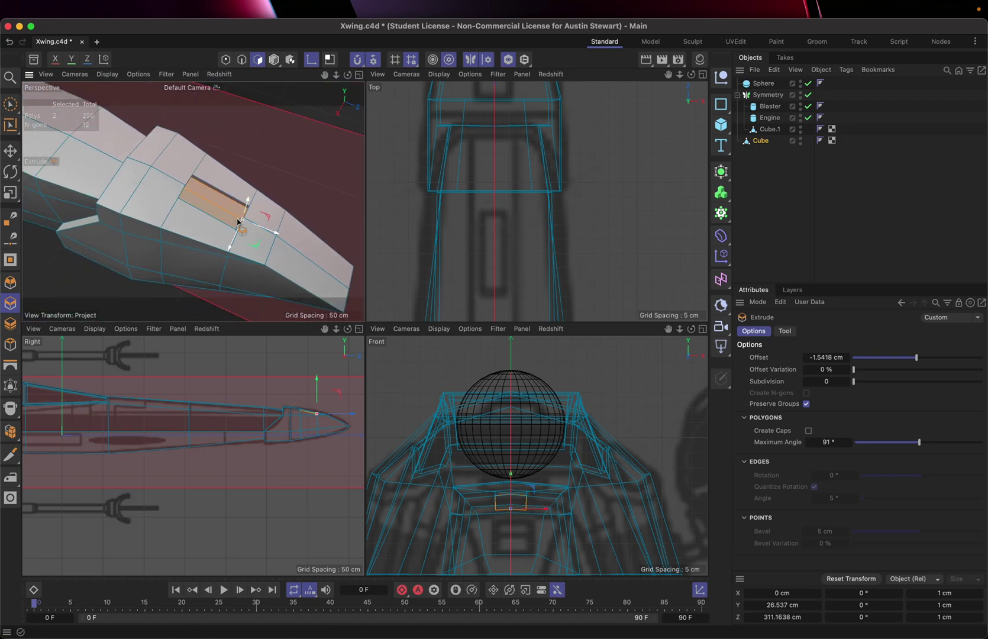
pyautogui.scroll(5, 239, 222)
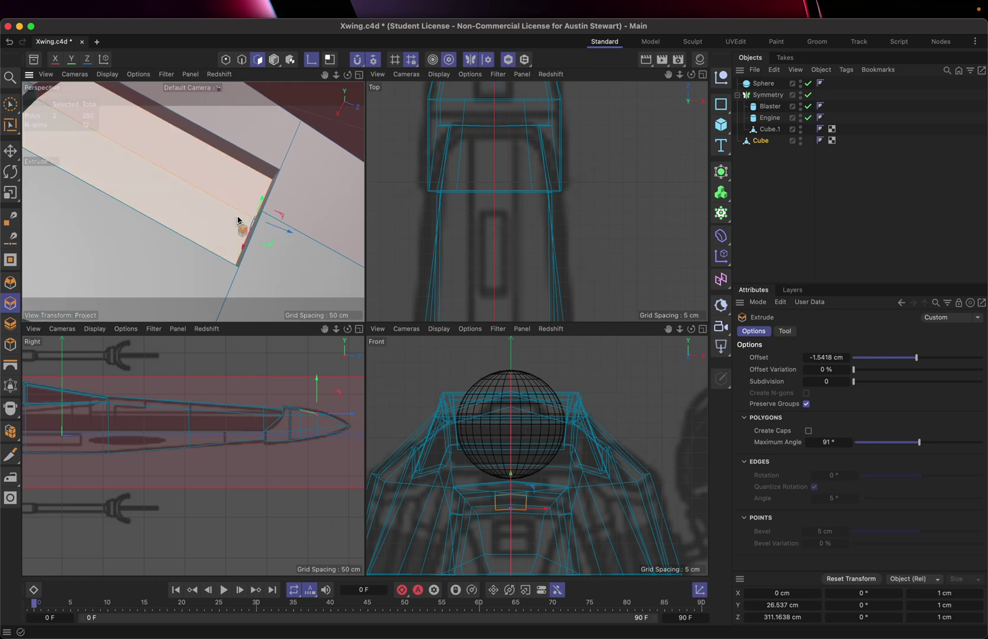
pyautogui.click(311, 61)
# Rotate the recess floor about its front edge to flatten its slope, and raise it towards the nose surface to about Y 28.19 cm.
pyautogui.press('r')
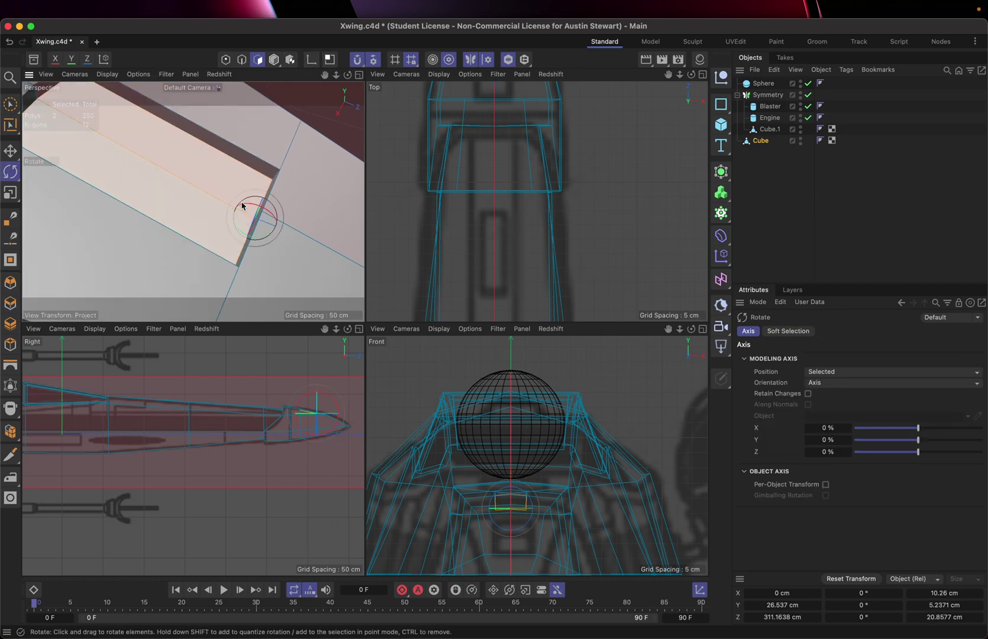
pyautogui.moveTo(248, 207); pyautogui.dragTo(227, 163)
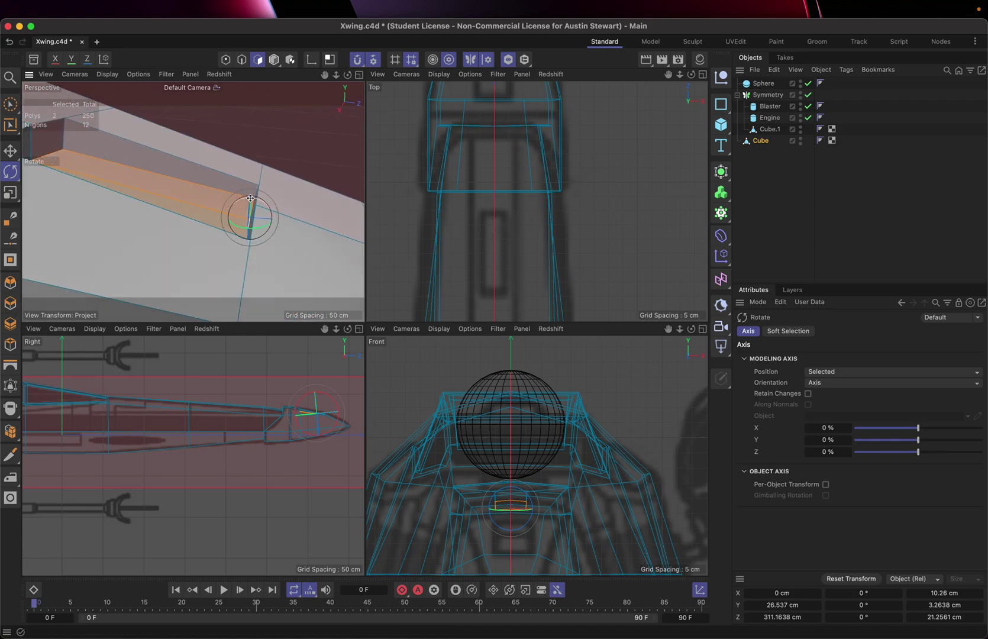
pyautogui.moveTo(253, 202); pyautogui.dragTo(255, 204)
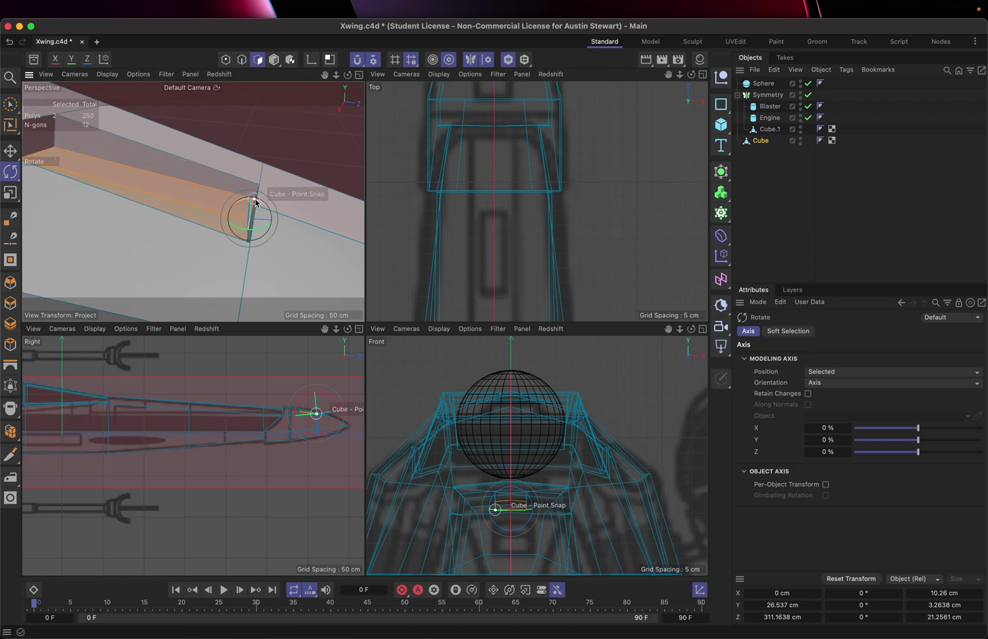
pyautogui.moveTo(255, 202); pyautogui.dragTo(254, 202)
pyautogui.press('e')
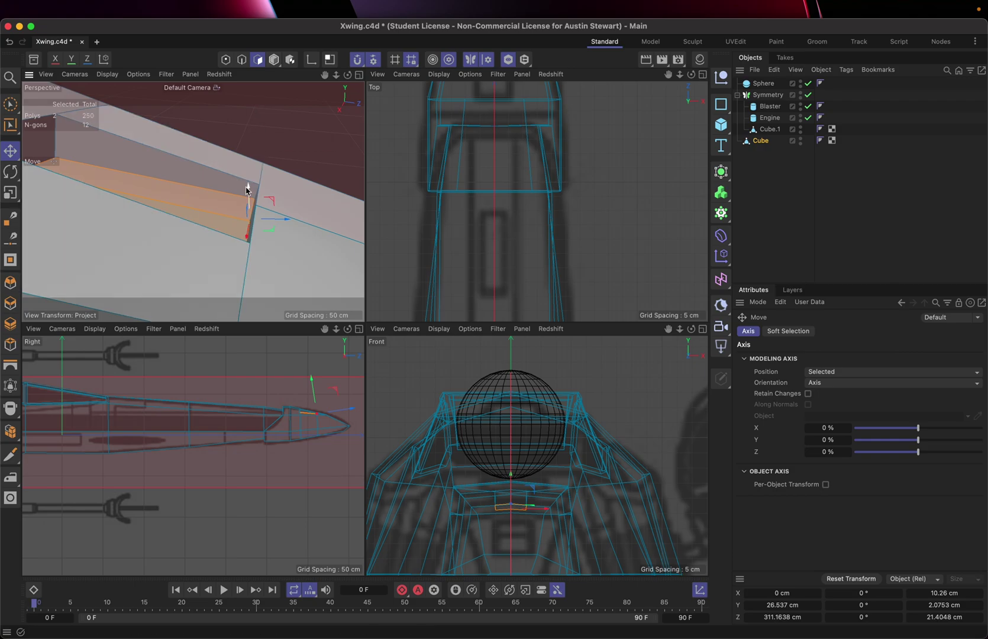
pyautogui.moveTo(247, 190); pyautogui.dragTo(247, 170)
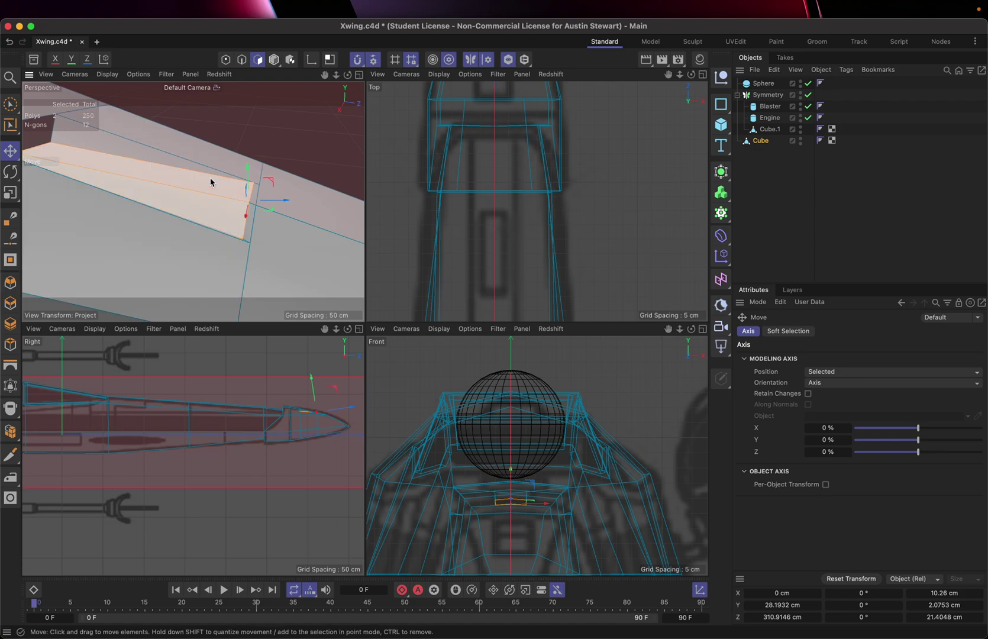
# Examine the finished nose recess and the side of the fuselage from several angles.
pyautogui.scroll(-6, 211, 182)
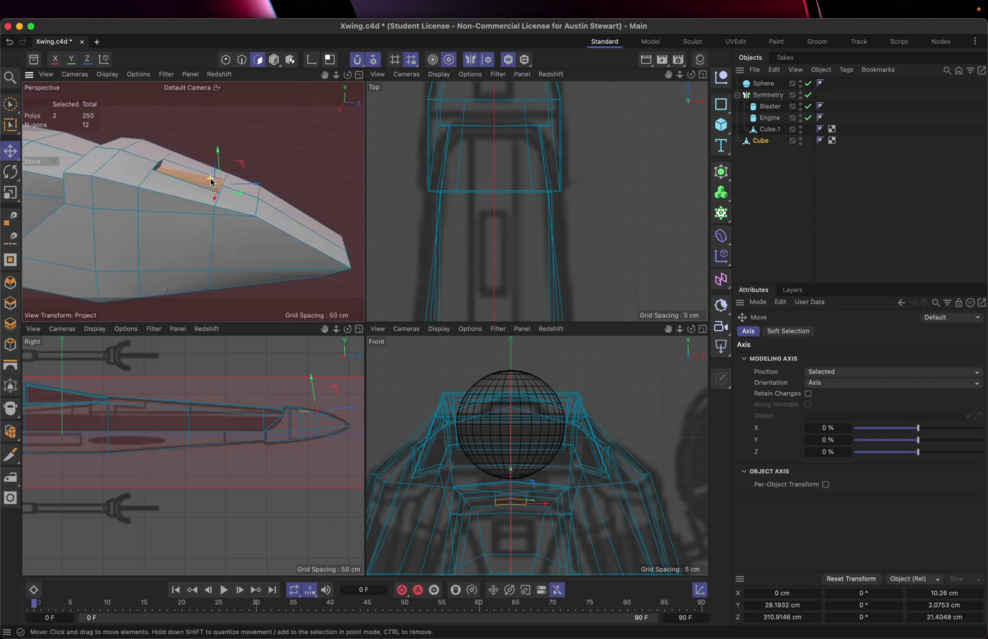
pyautogui.keyDown('alt'); pyautogui.moveTo(169, 211); pyautogui.dragTo(210, 182); pyautogui.keyUp('alt')
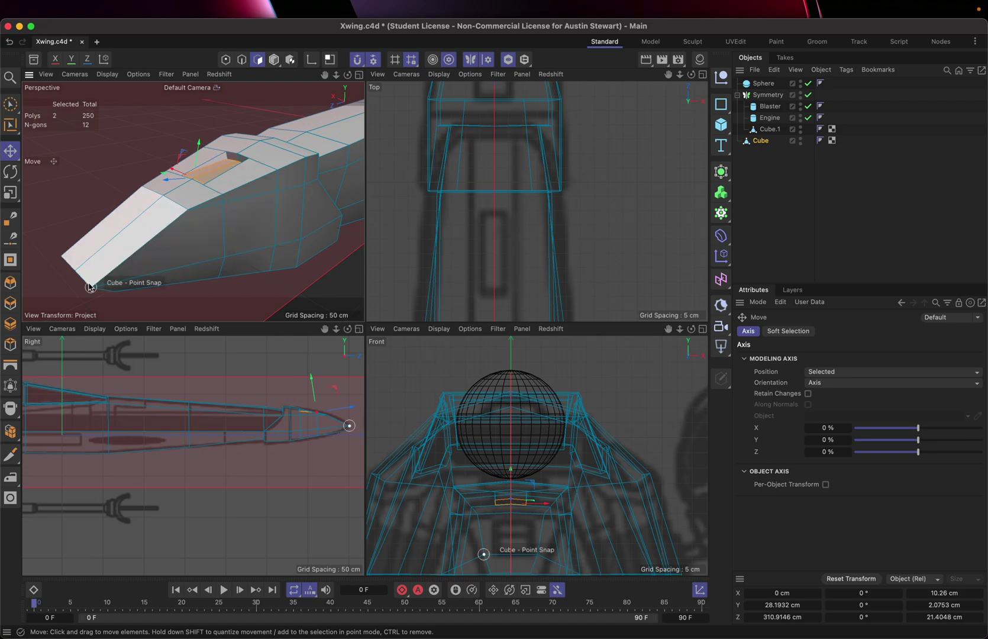
pyautogui.scroll(-5, 266, 195)
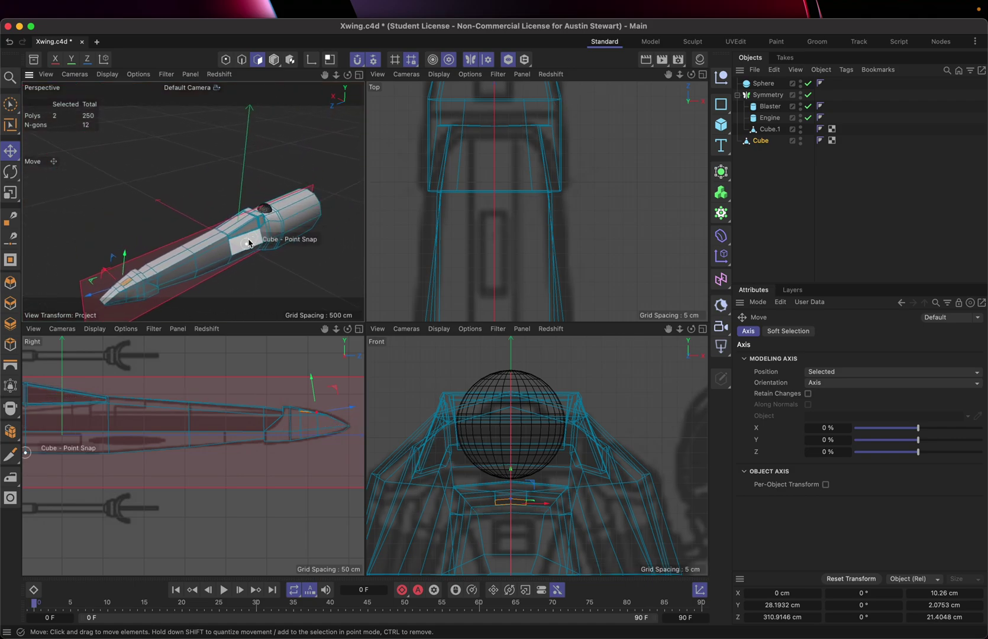
pyautogui.scroll(5, 248, 241)
pyautogui.scroll(-4, 249, 241)
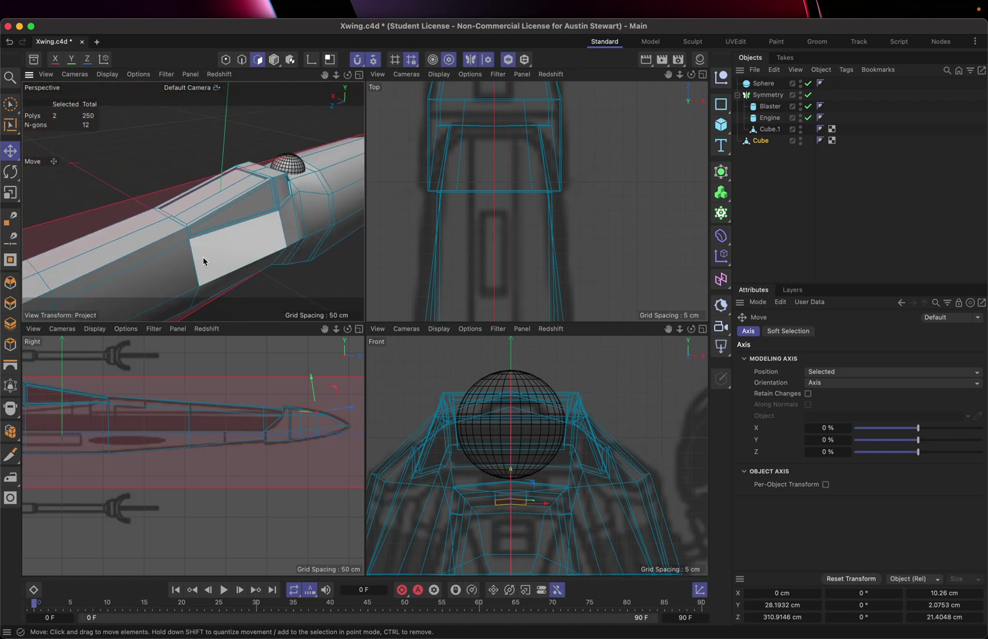
pyautogui.keyDown('alt'); pyautogui.moveTo(203, 259); pyautogui.dragTo(157, 259); pyautogui.keyUp('alt')
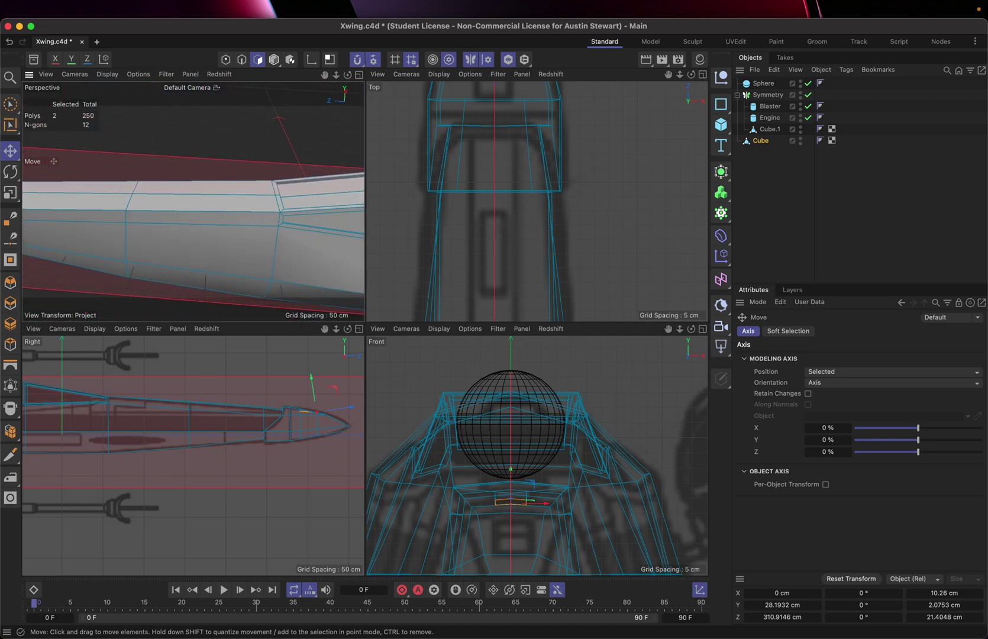